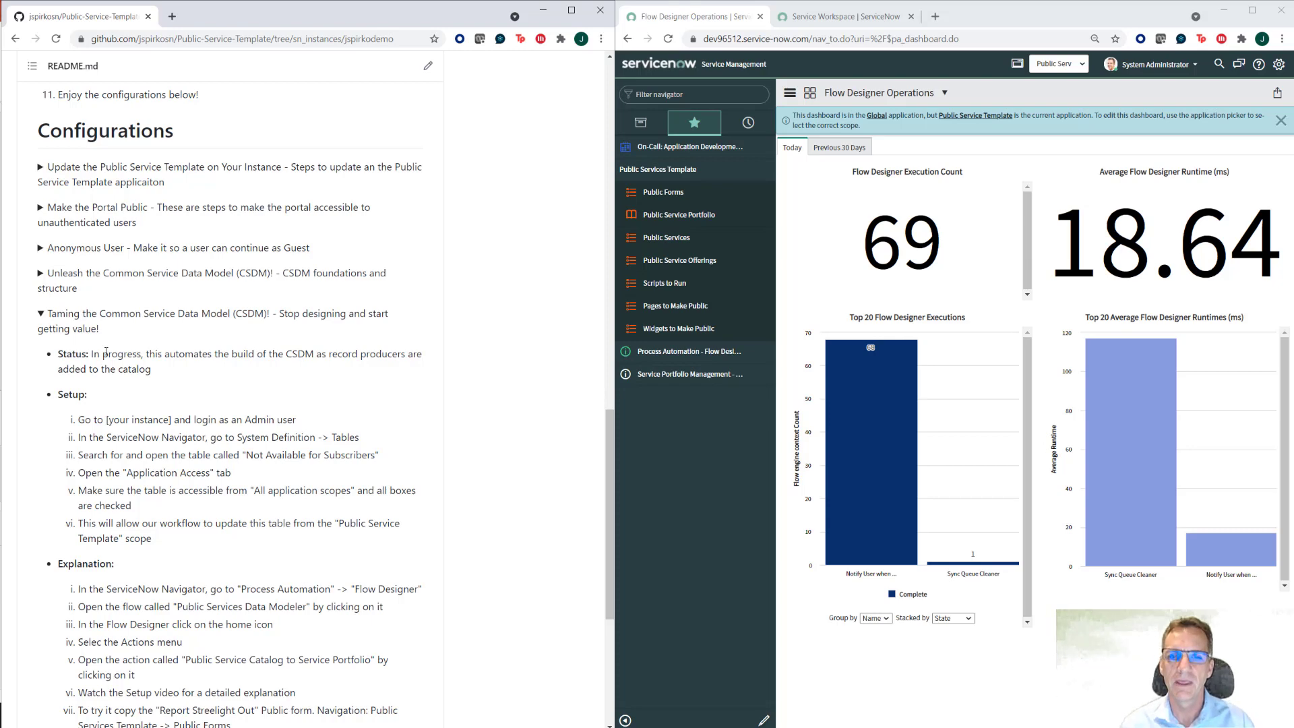
mouse_move(174, 409)
mouse_down()
mouse_move(178, 396)
mouse_move(180, 415)
mouse_up()
click(144, 416)
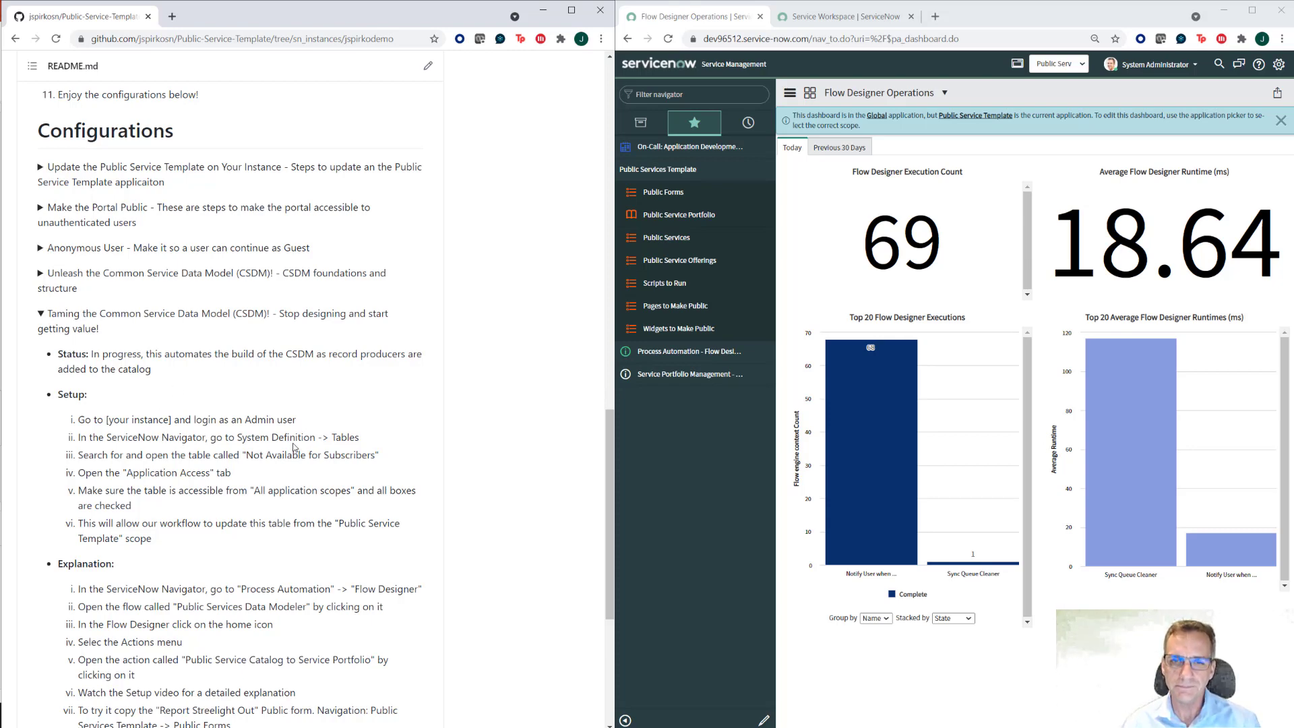
Find "tables" in the ServiceNow navigator and open the Tables list under System Definition.
click(666, 98)
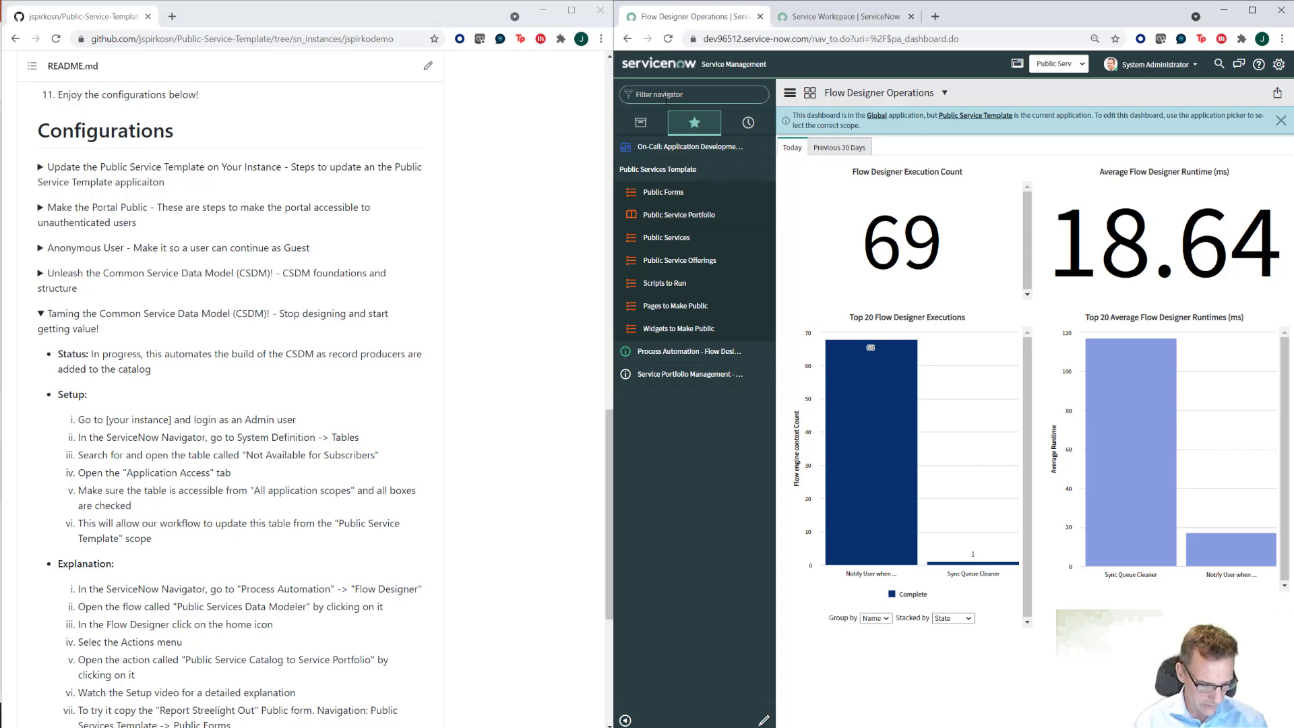
text(tables)
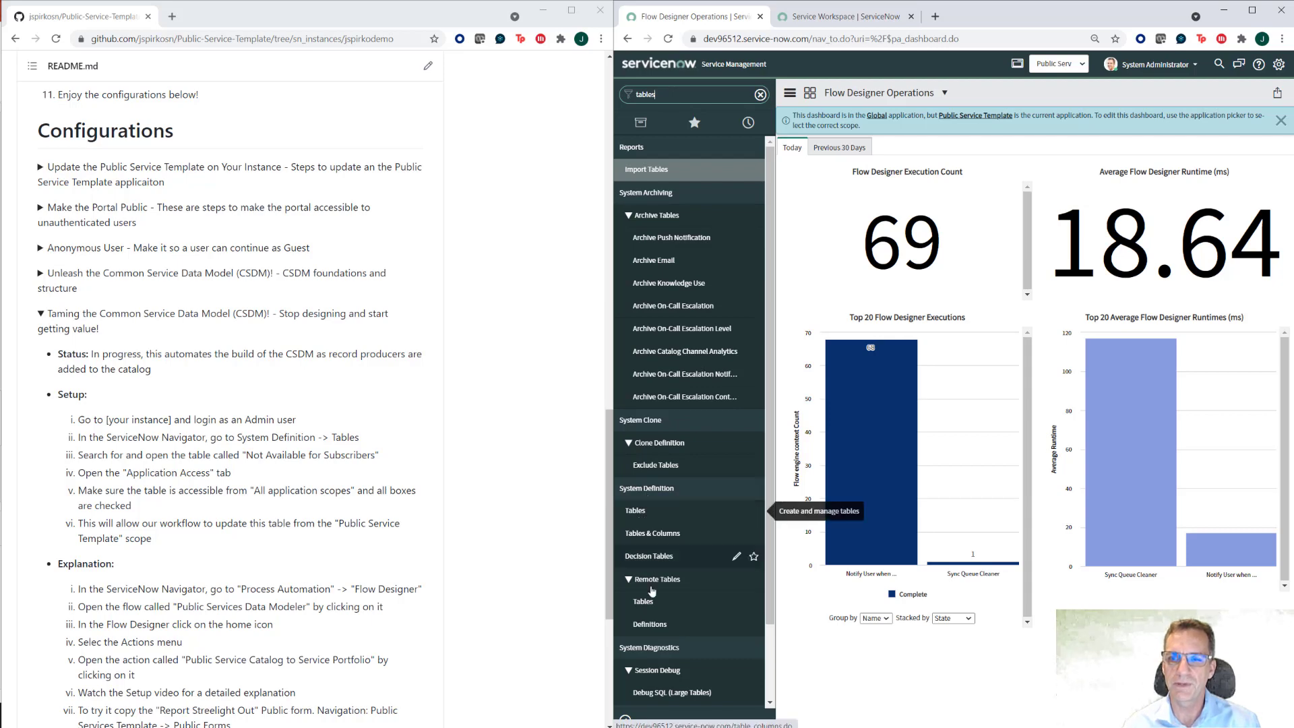
click(634, 512)
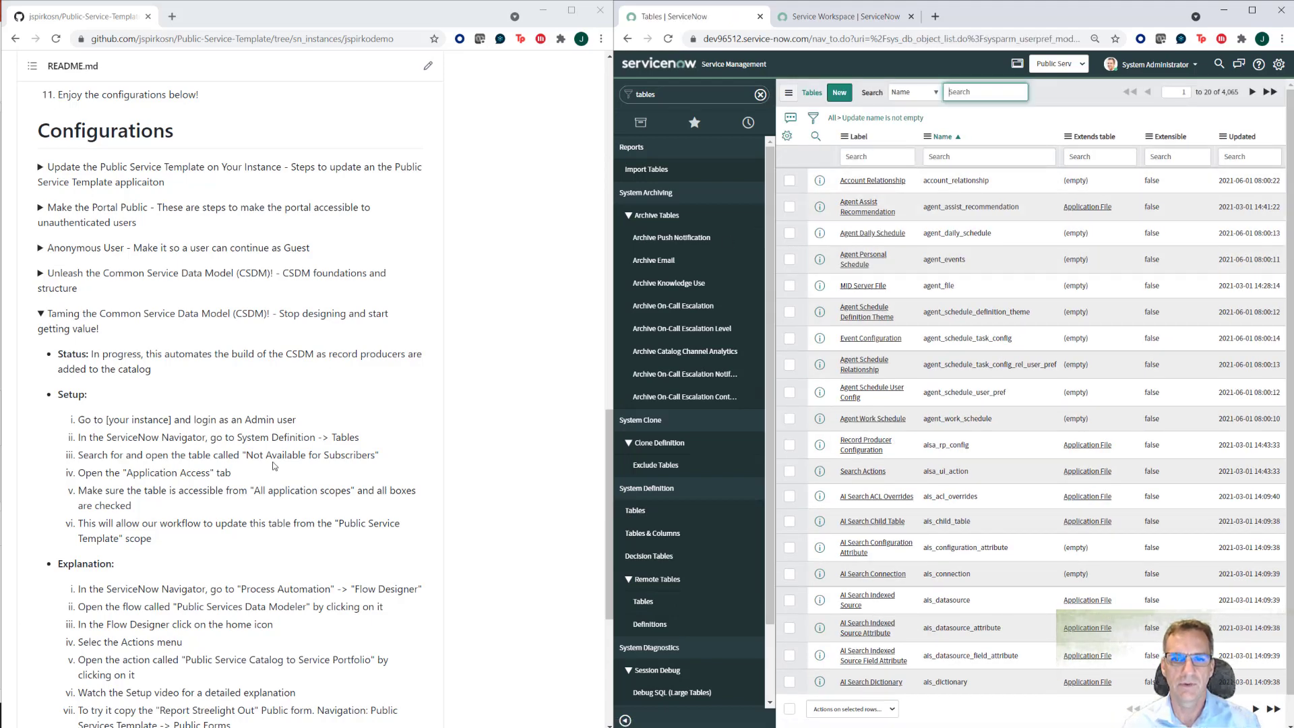
Copy the table name "Not Available for Subscribers" from the README, filter the table labels by it and open that table's record.
drag(247, 455, 377, 455)
right_click(367, 454)
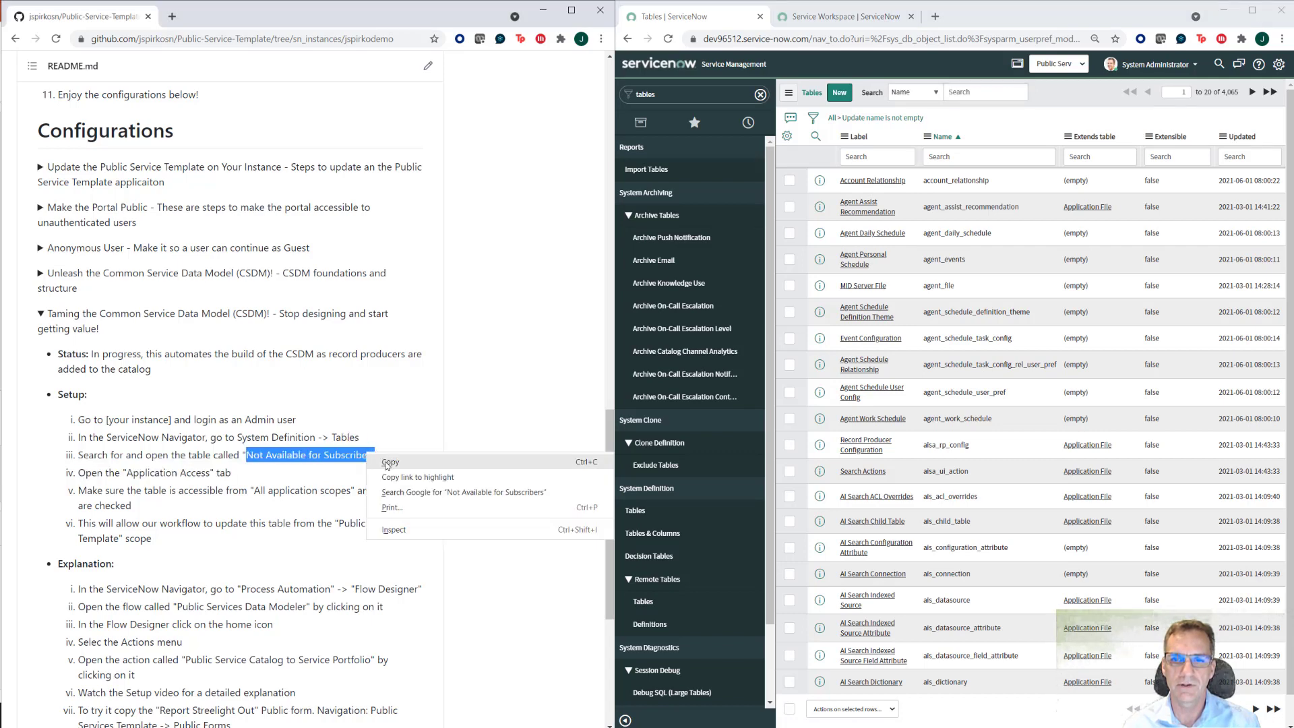
click(387, 461)
click(863, 156)
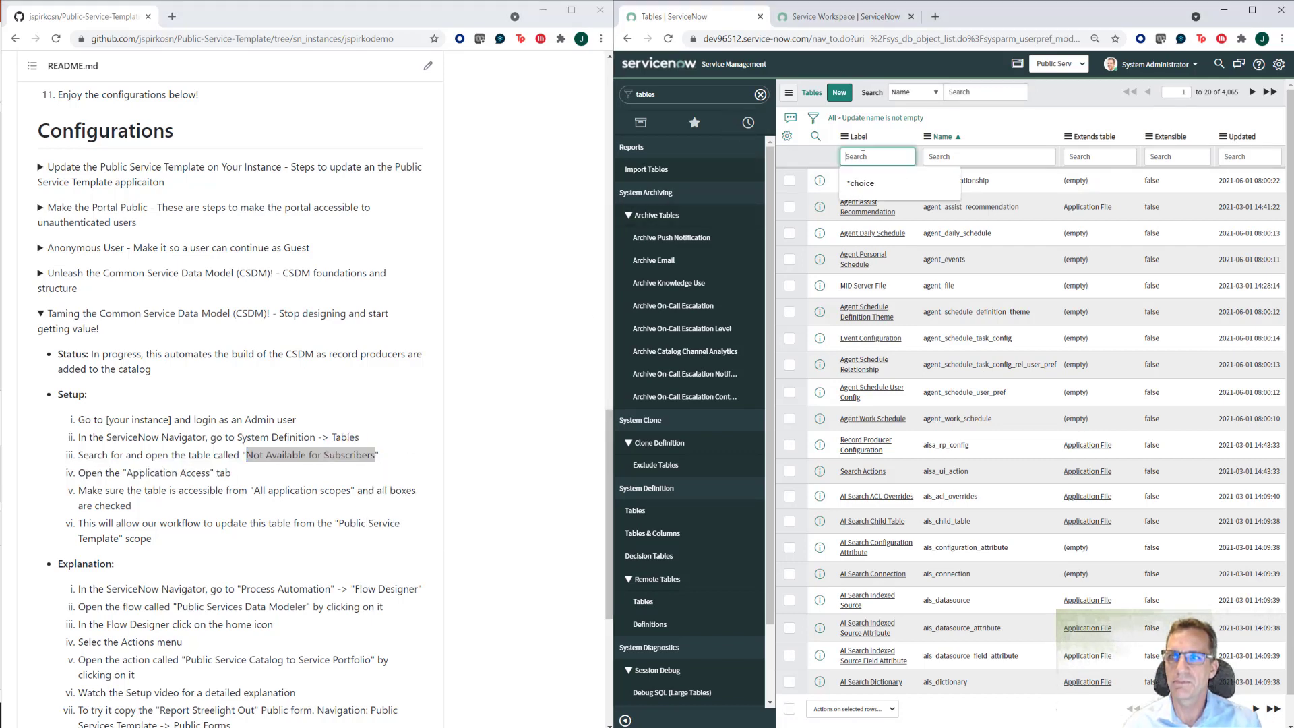
key(ctrl+v)
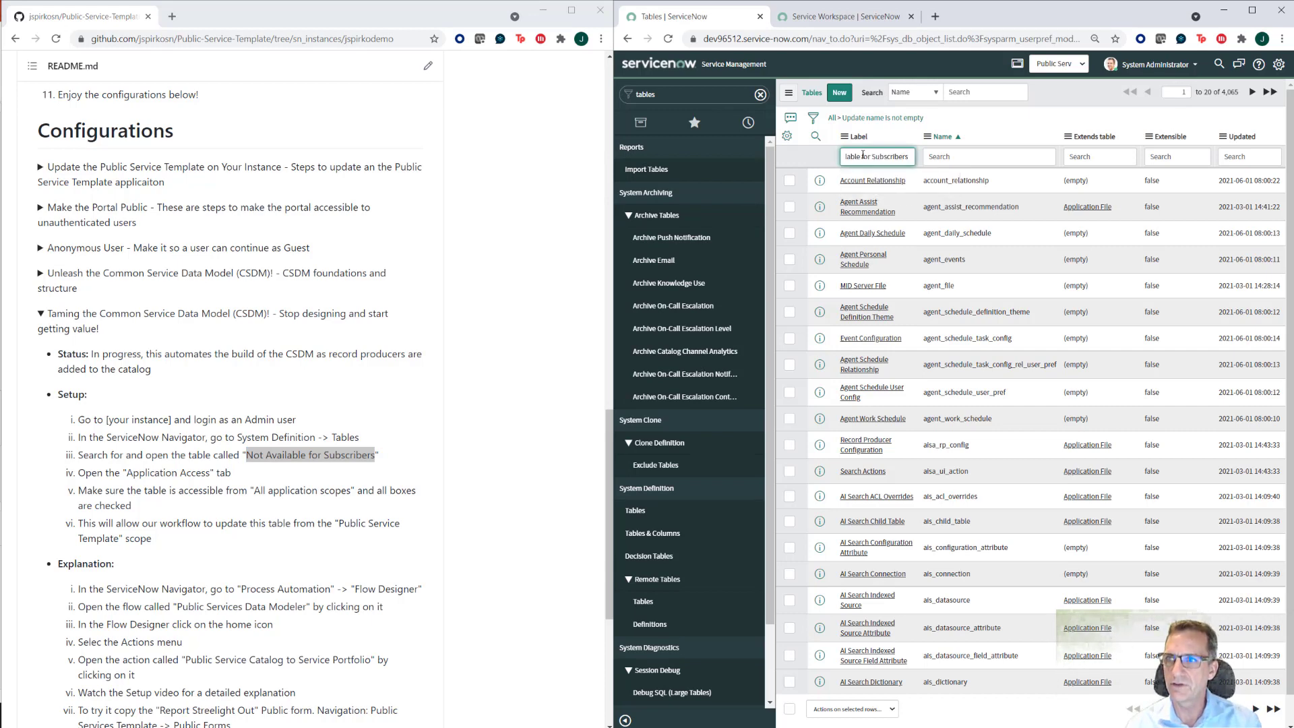
key(Return)
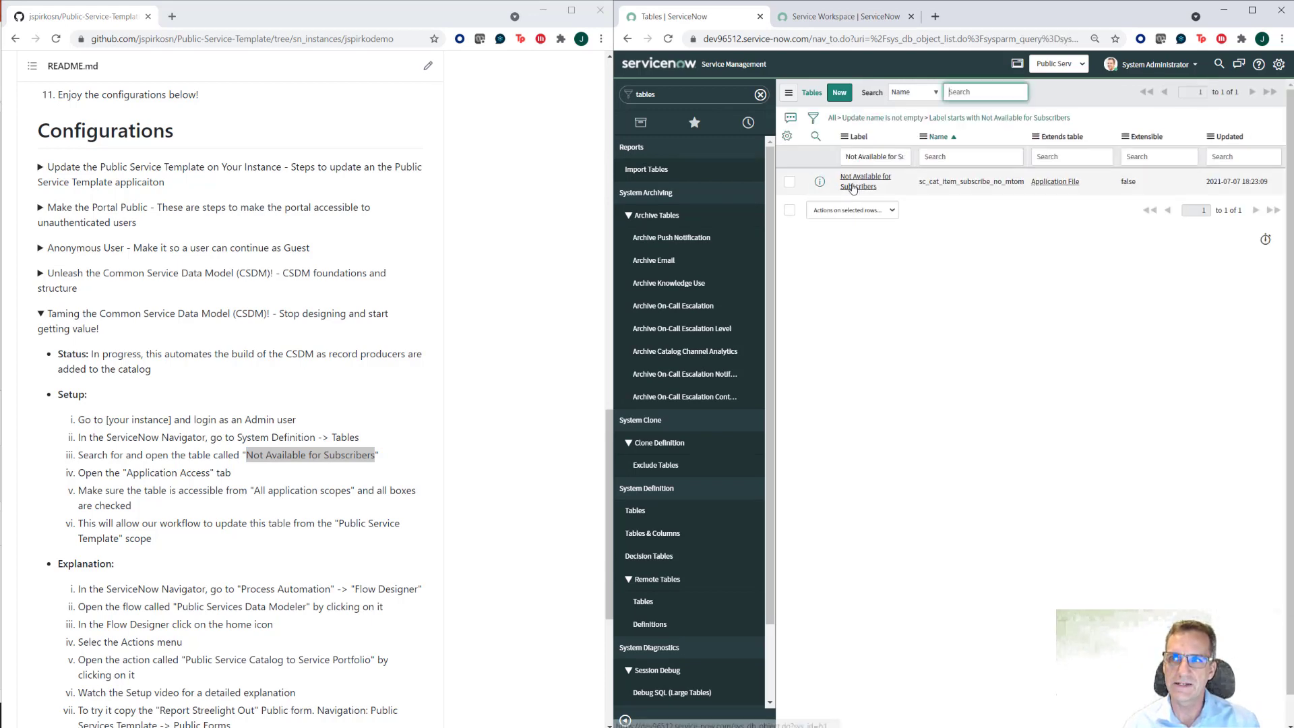
click(854, 188)
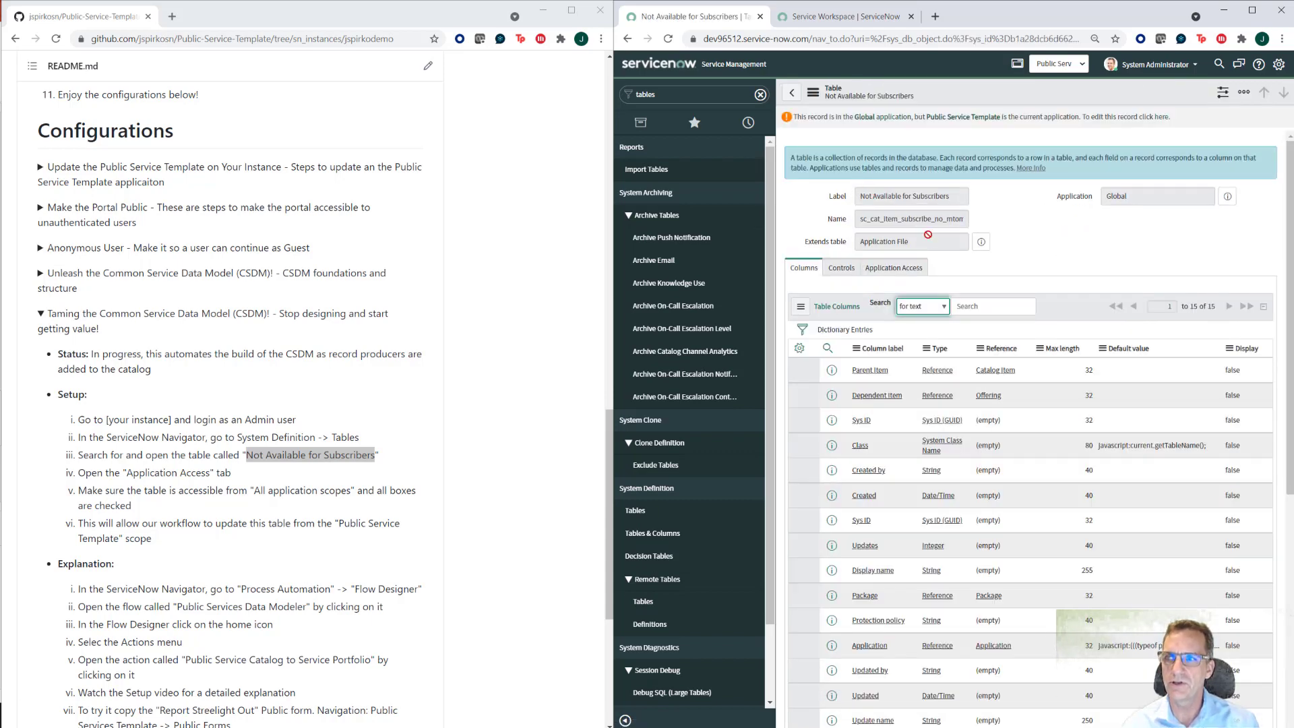
Show the table's Application Access settings and switch the current application scope to Global.
click(892, 268)
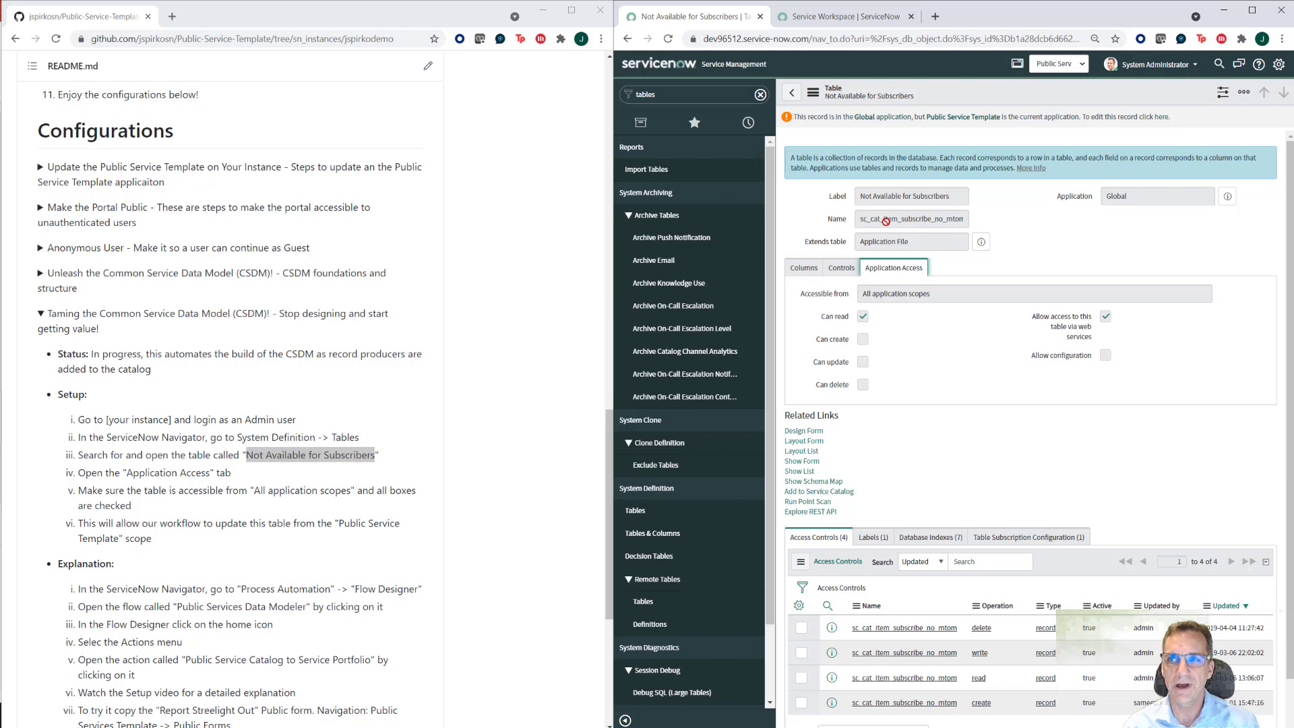
click(1081, 65)
scroll(997, 115, up, 10)
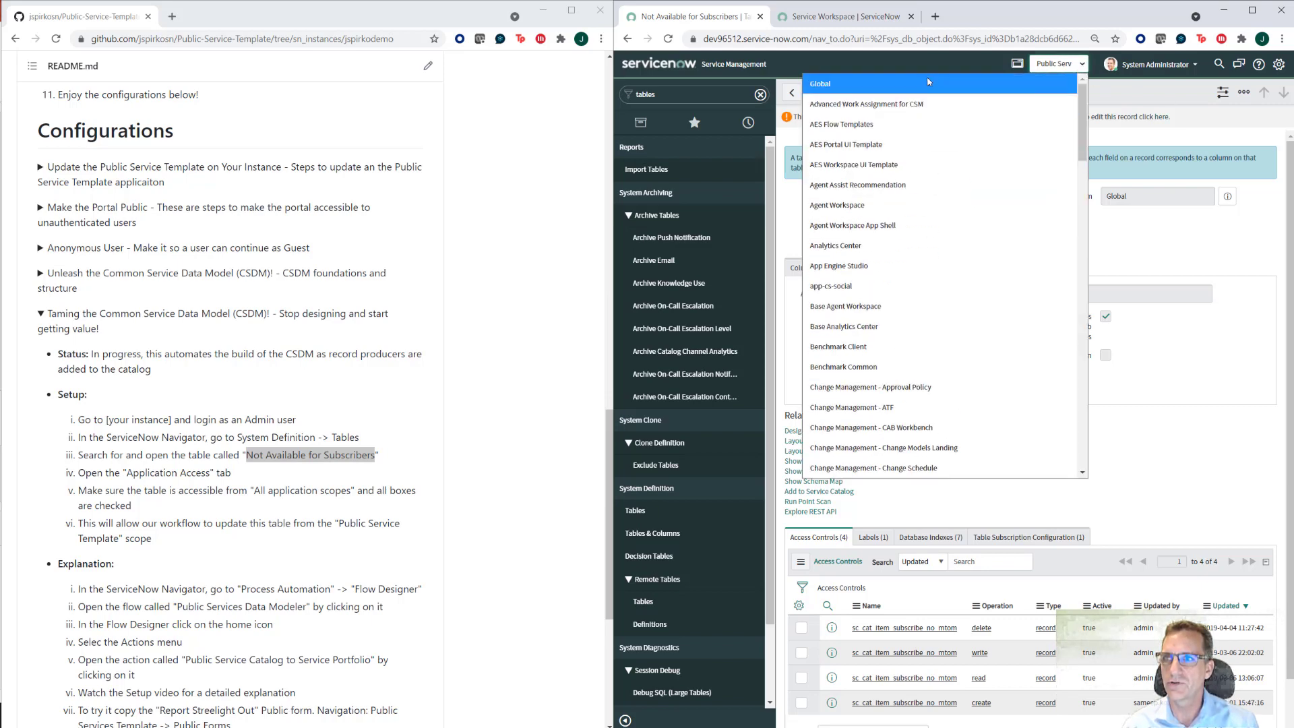
click(927, 77)
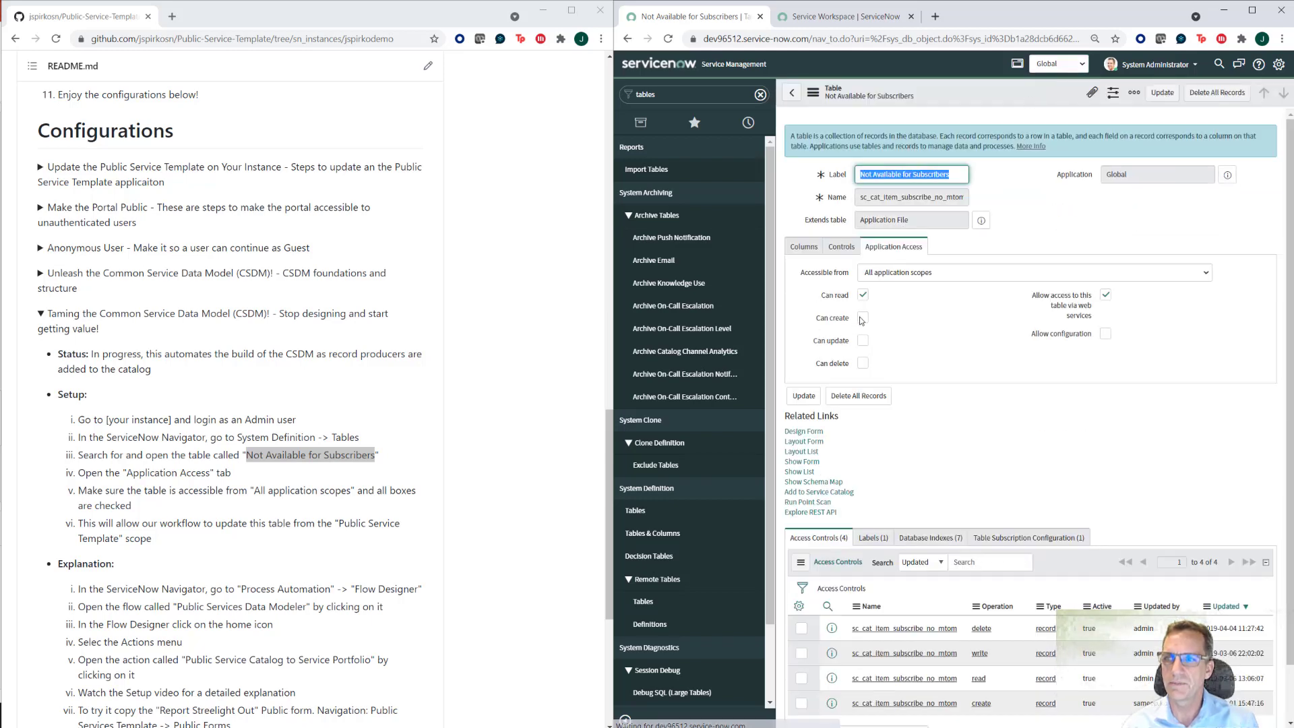
Enable Can create, Can update and Can delete for the table and save the record.
click(862, 318)
click(863, 340)
click(862, 364)
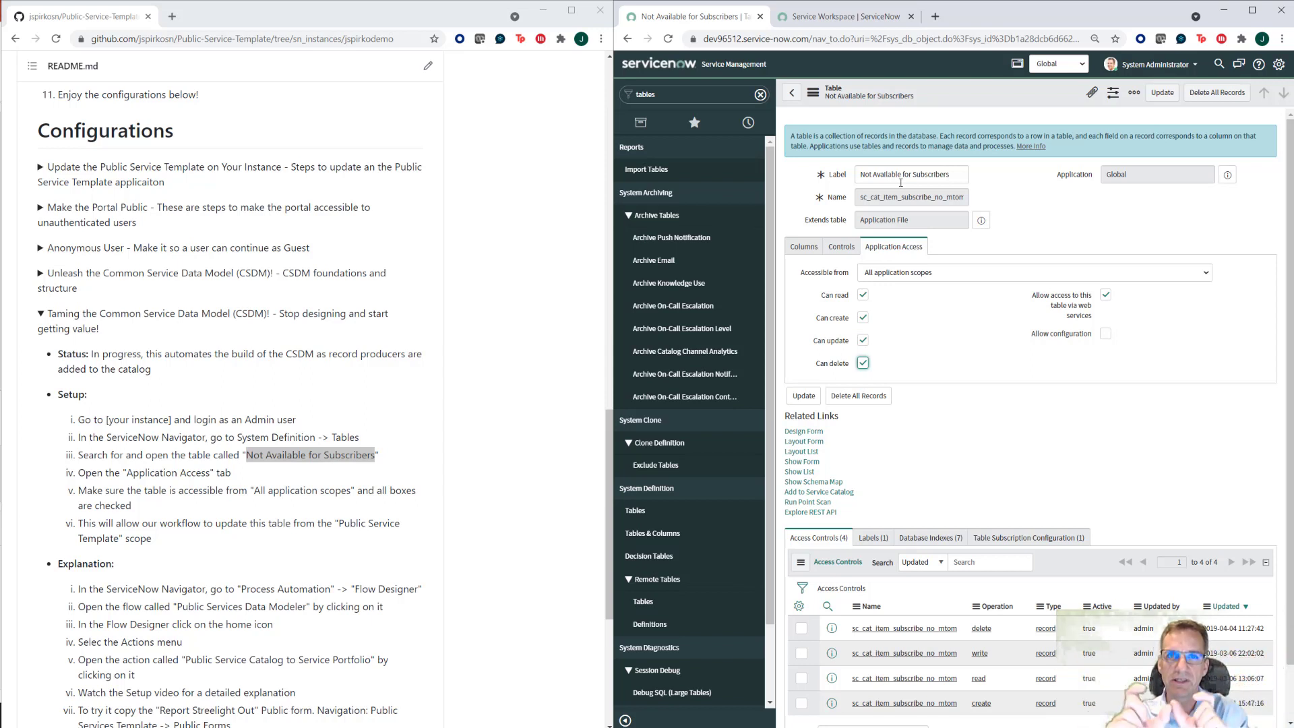
click(1162, 94)
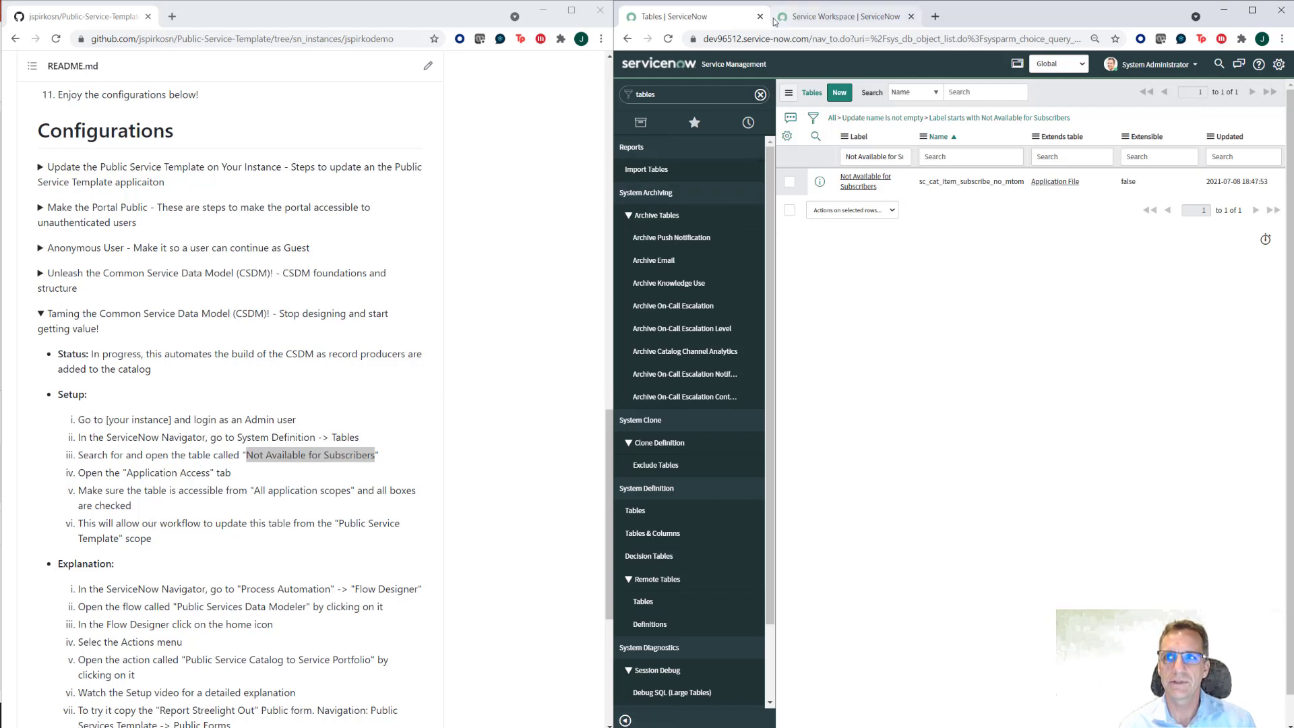
Find "flow" in the navigator, launch Flow Designer in a widened window and open the Public Services Data Modeler flow.
click(655, 95)
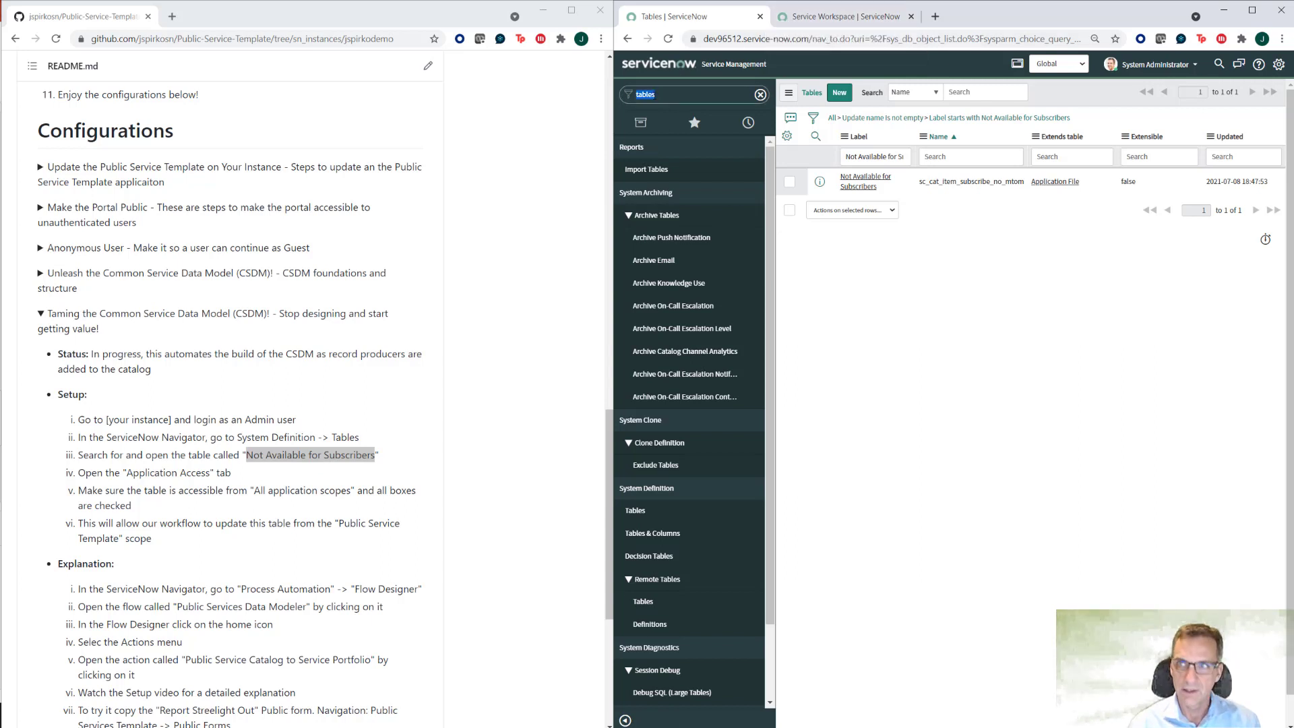
text(flow)
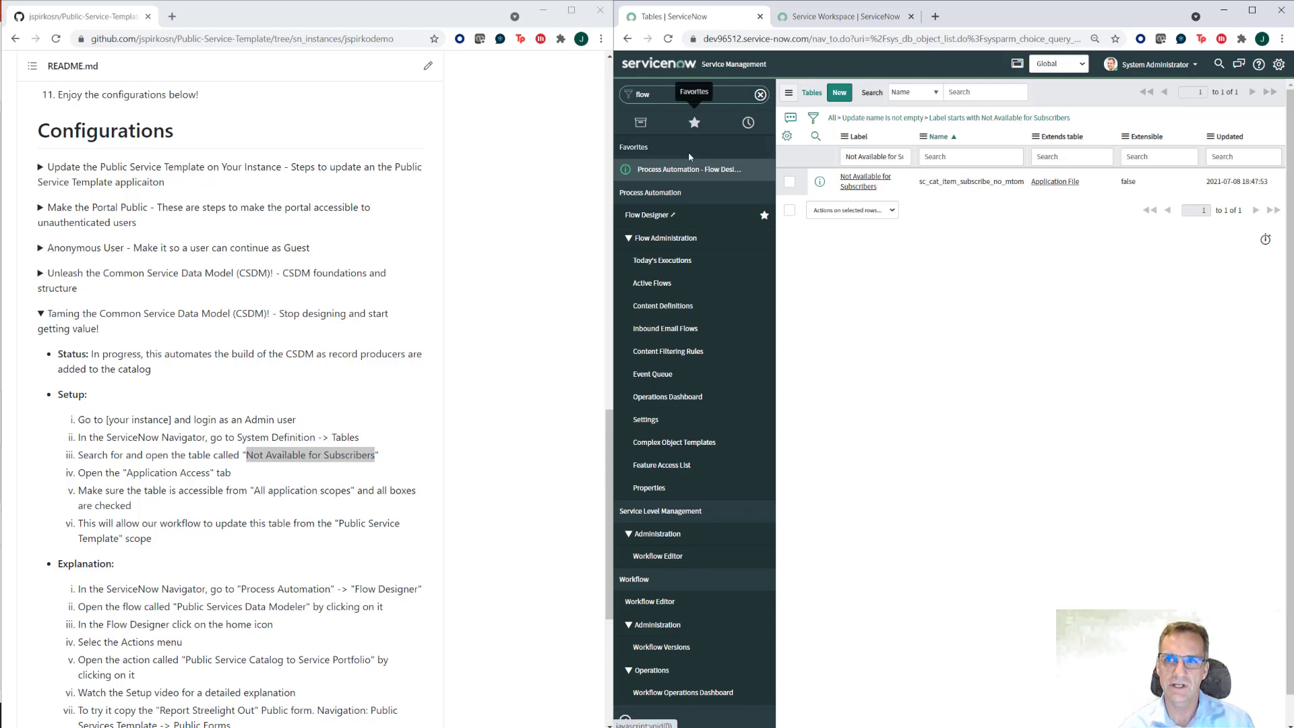
click(644, 216)
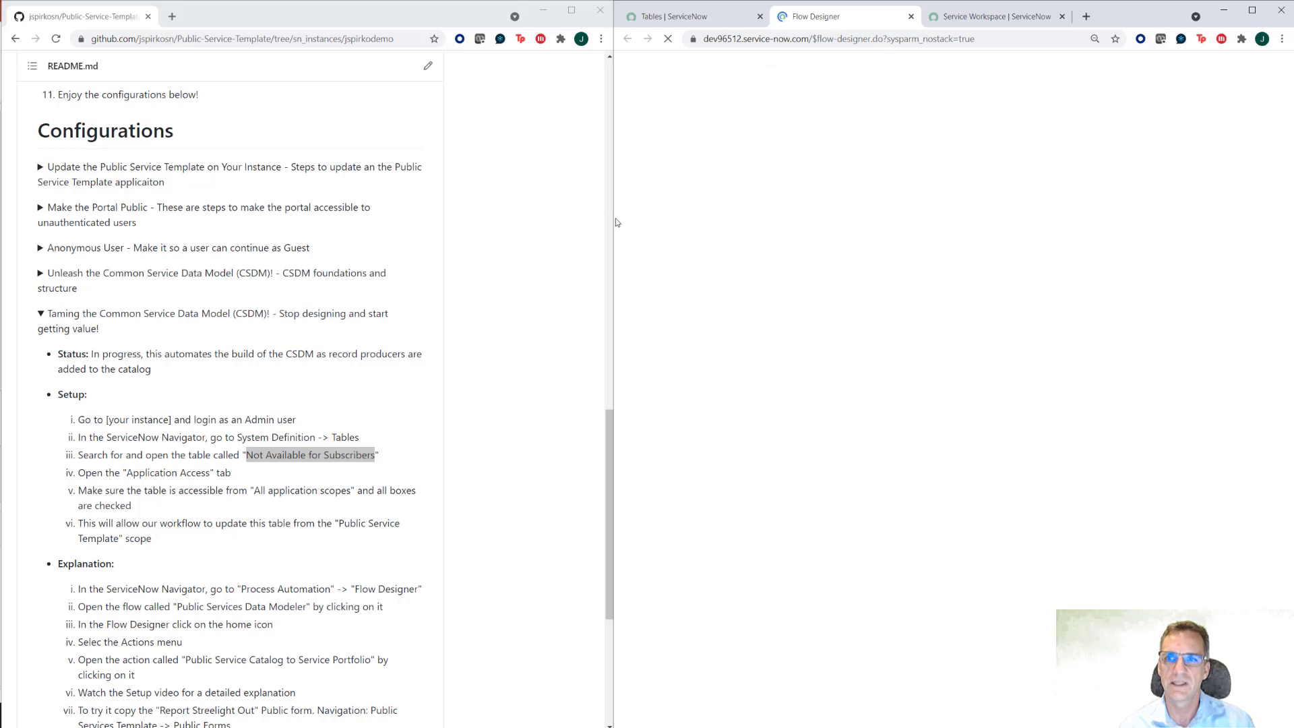
drag(615, 219, 436, 251)
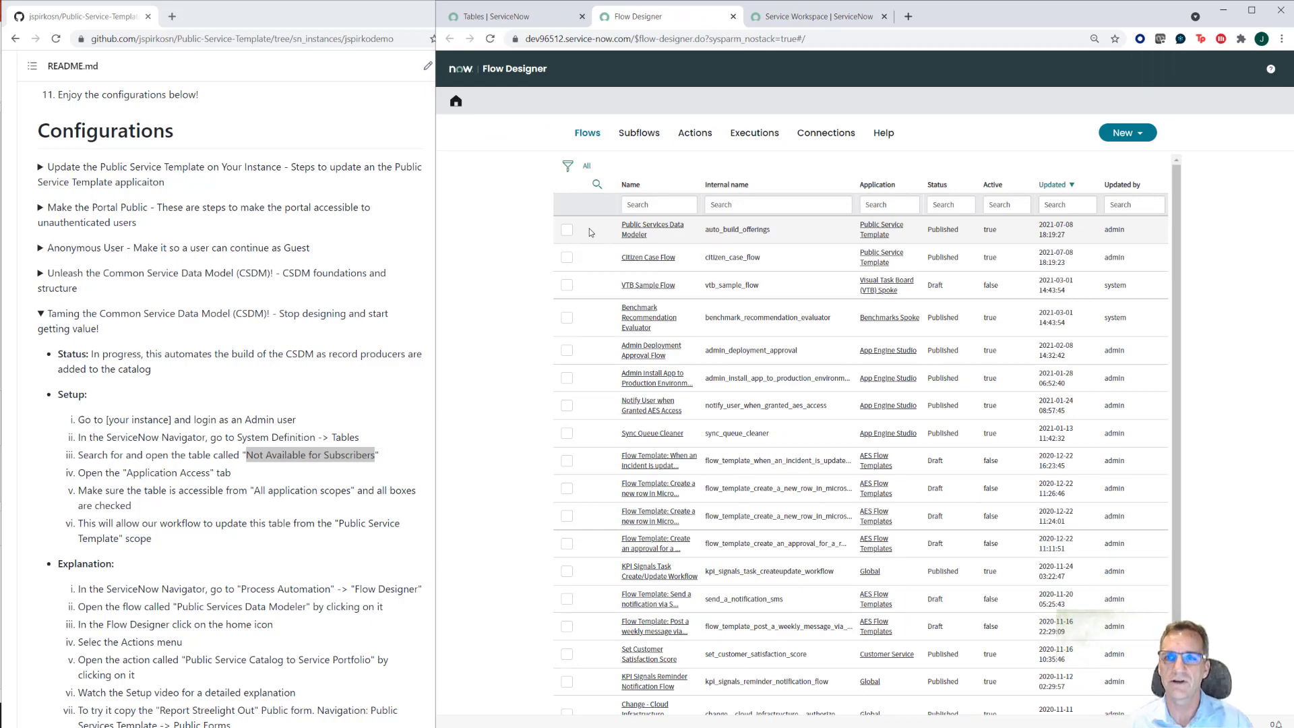
click(644, 232)
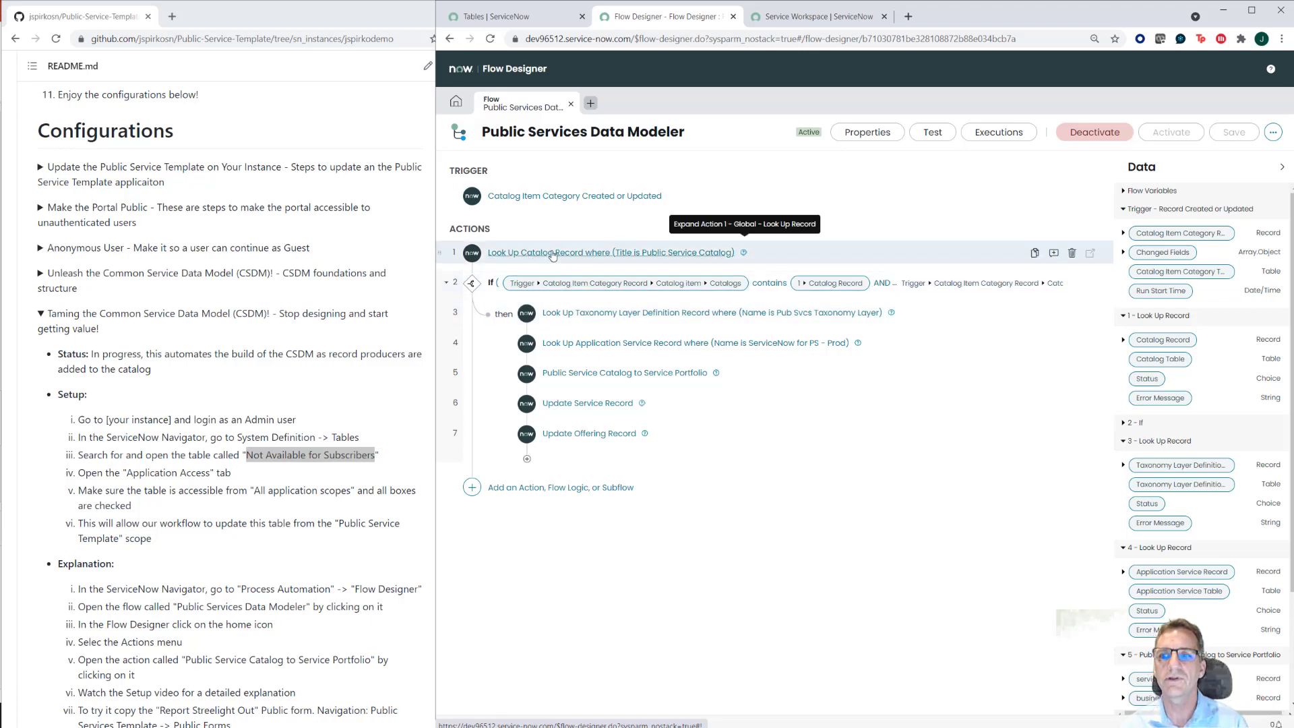
Inspect the flow's Taxonomy Layer Definition lookup, Application Service lookup and Public Service Catalog to Service Portfolio action.
click(610, 314)
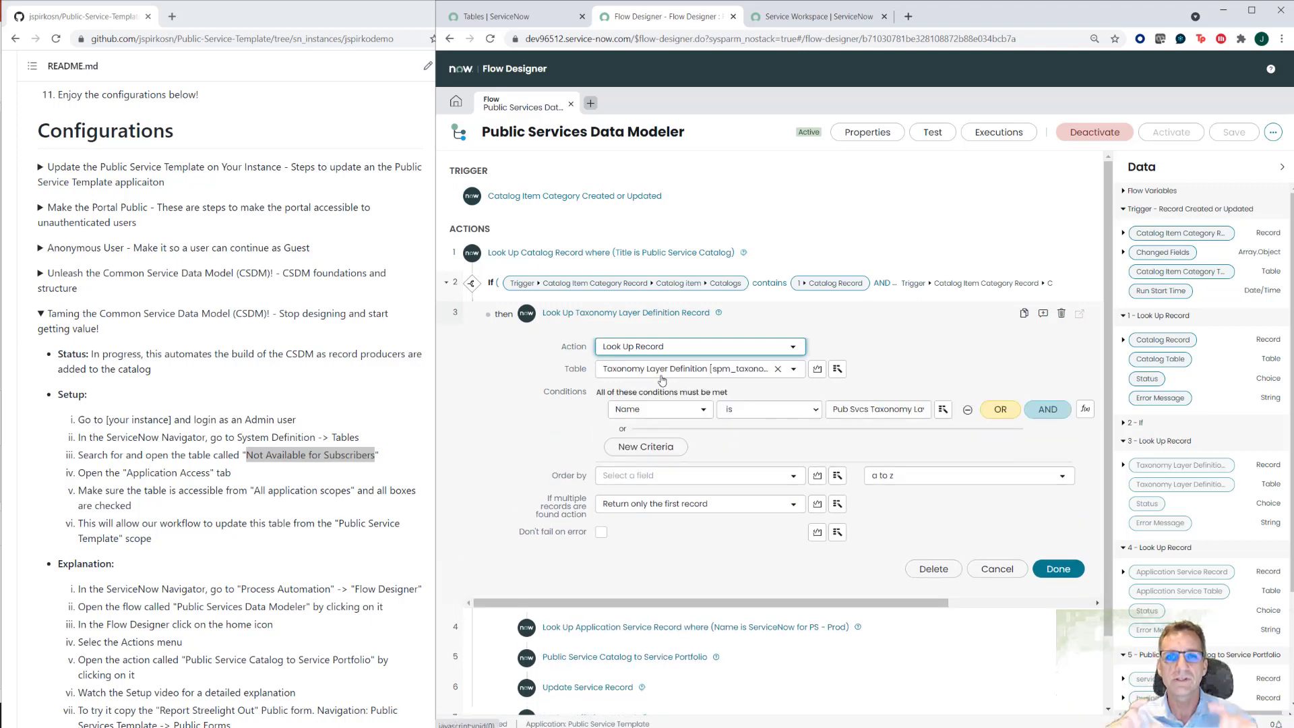
click(596, 314)
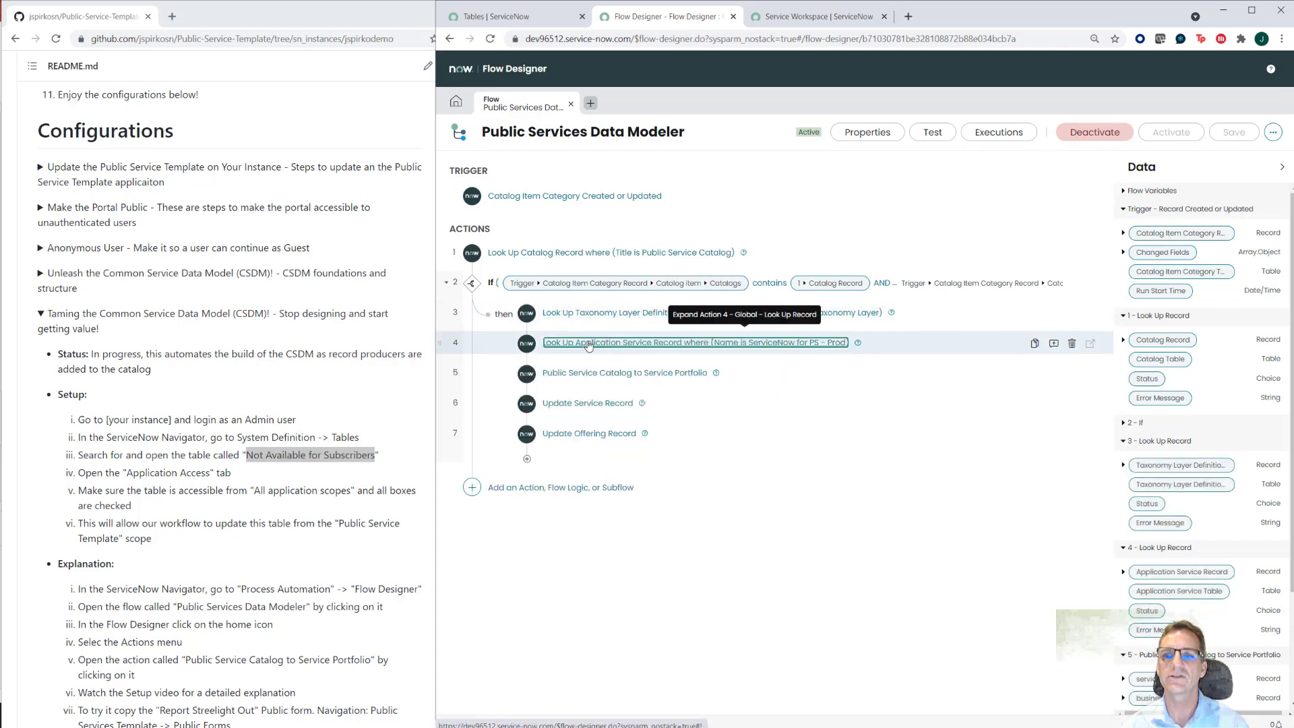
click(588, 344)
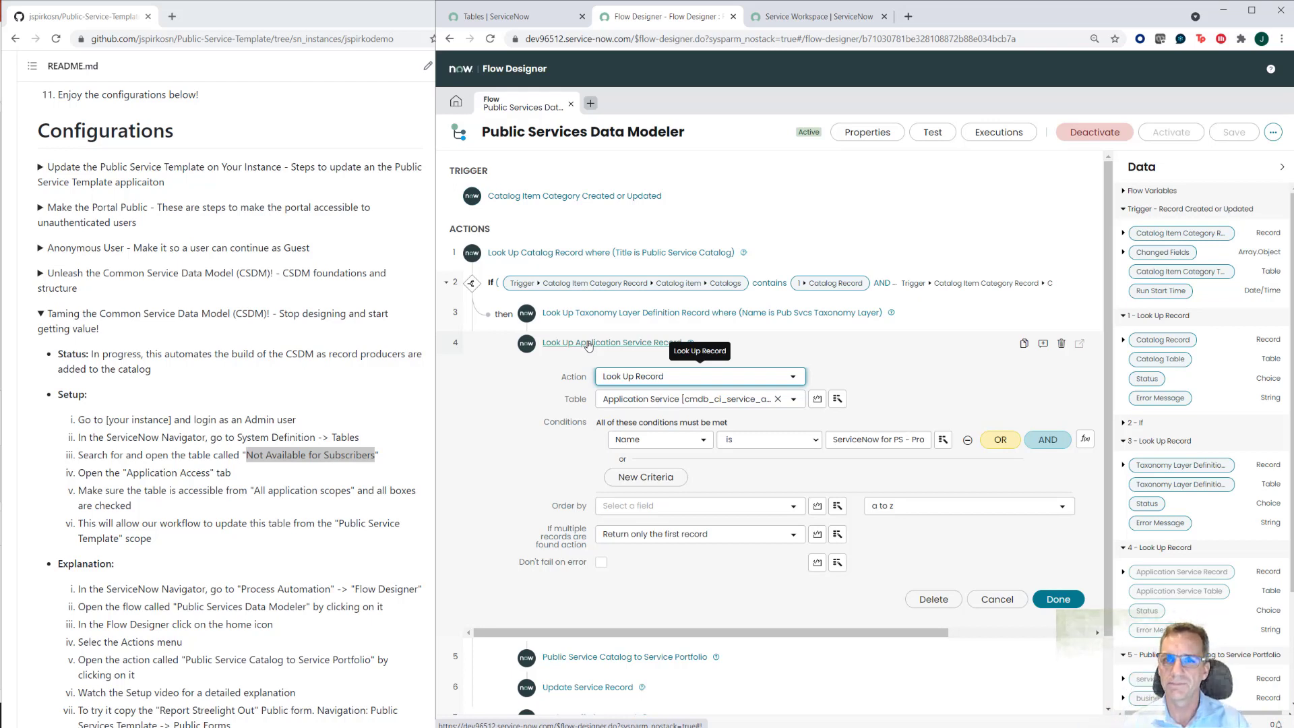
click(588, 345)
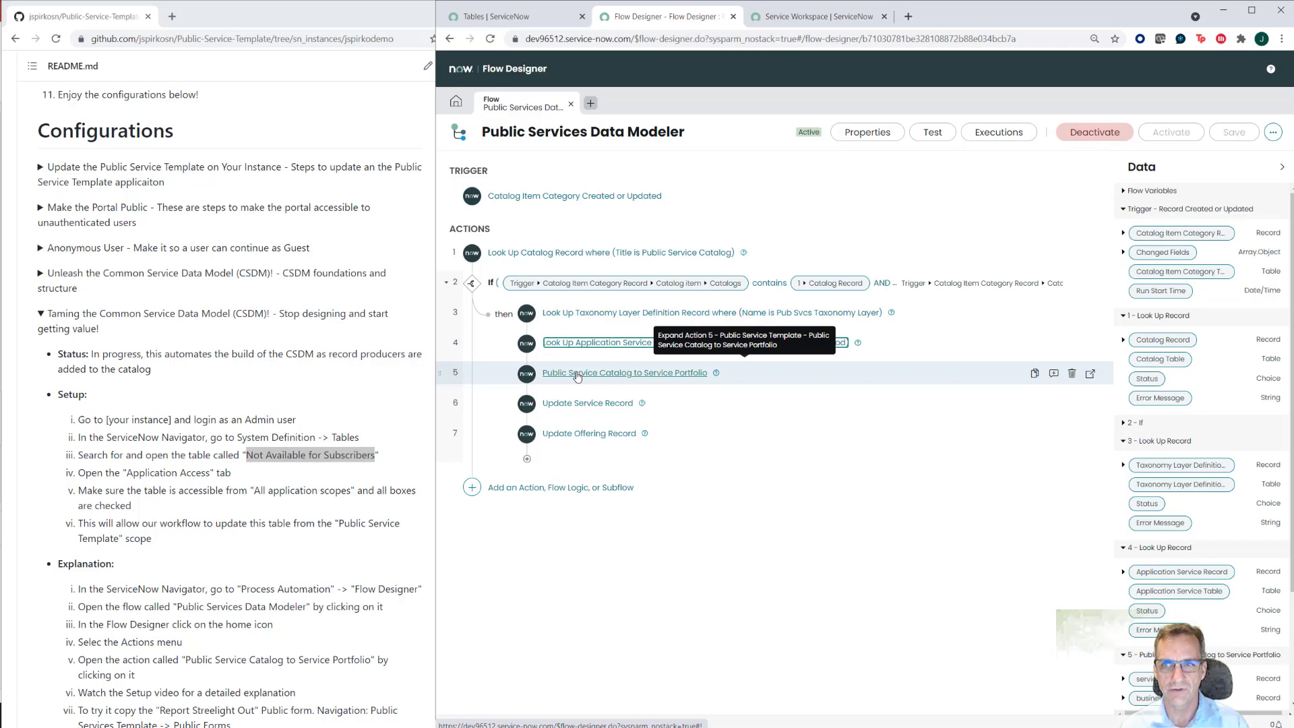
click(577, 375)
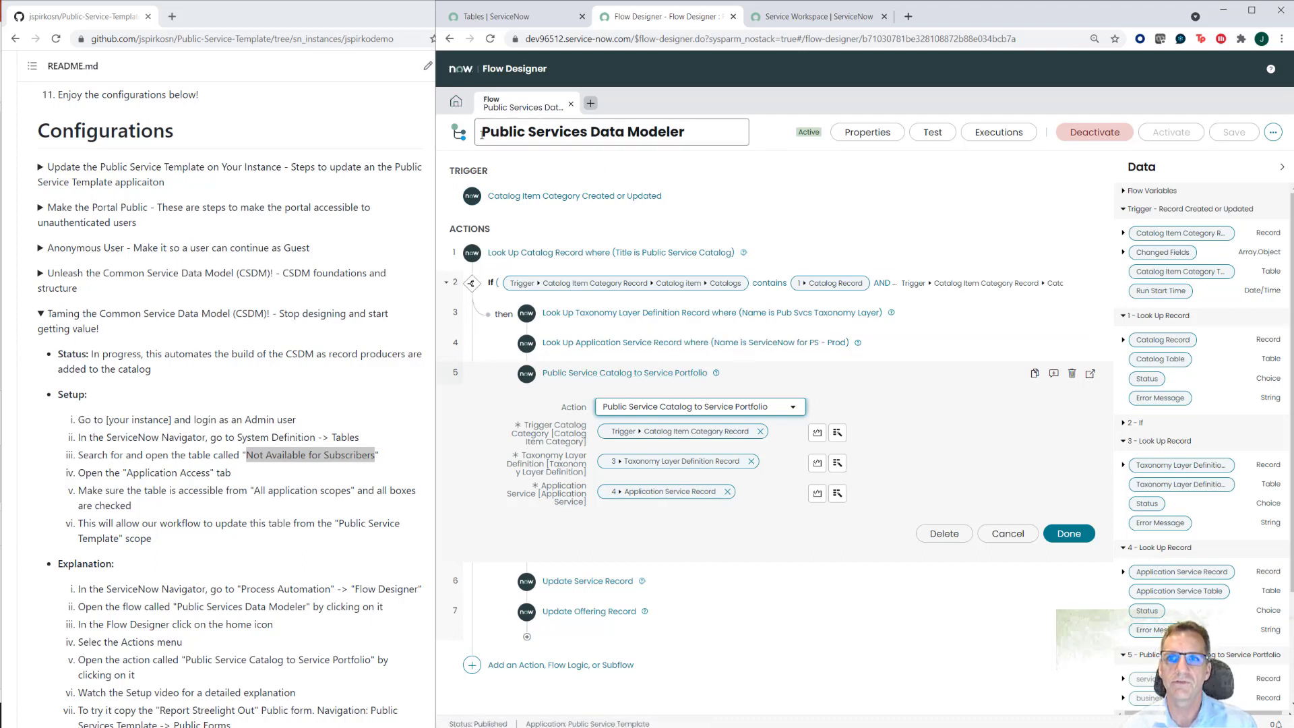
Open the Public Service Catalog to Service Portfolio action from the Actions list and examine the code of its script step.
click(458, 102)
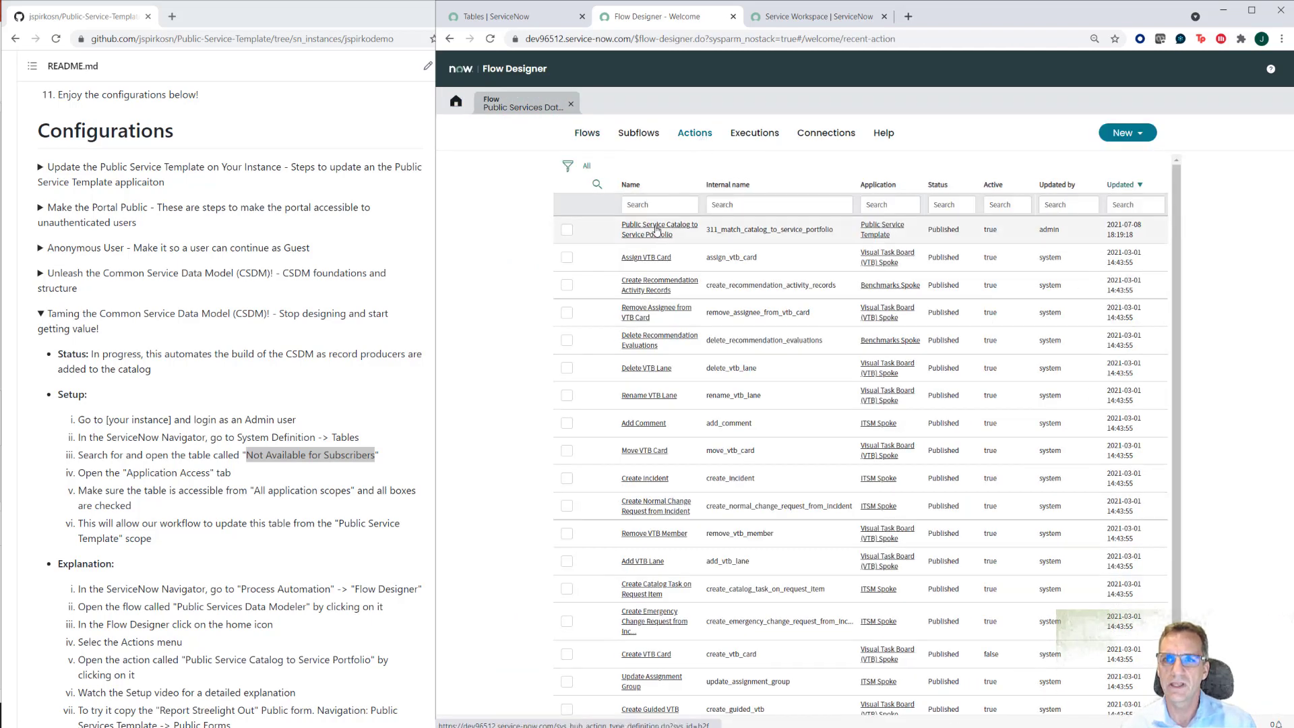
click(657, 230)
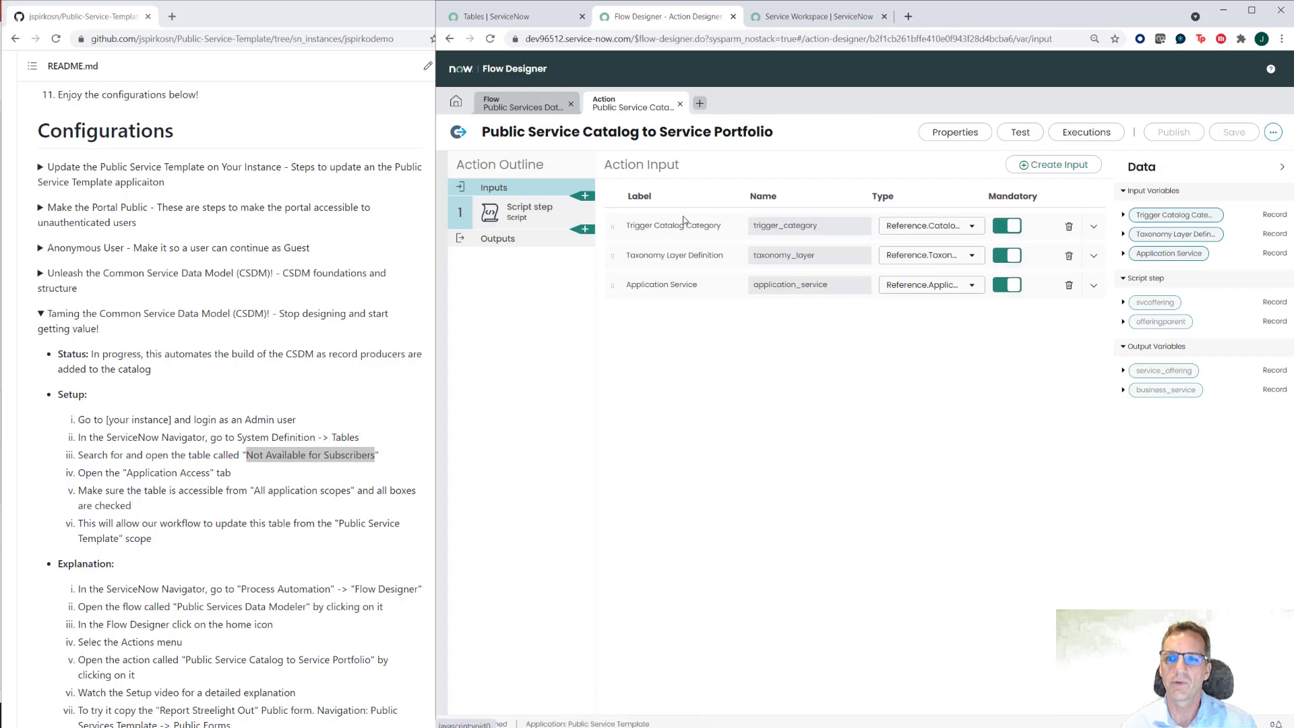
click(535, 213)
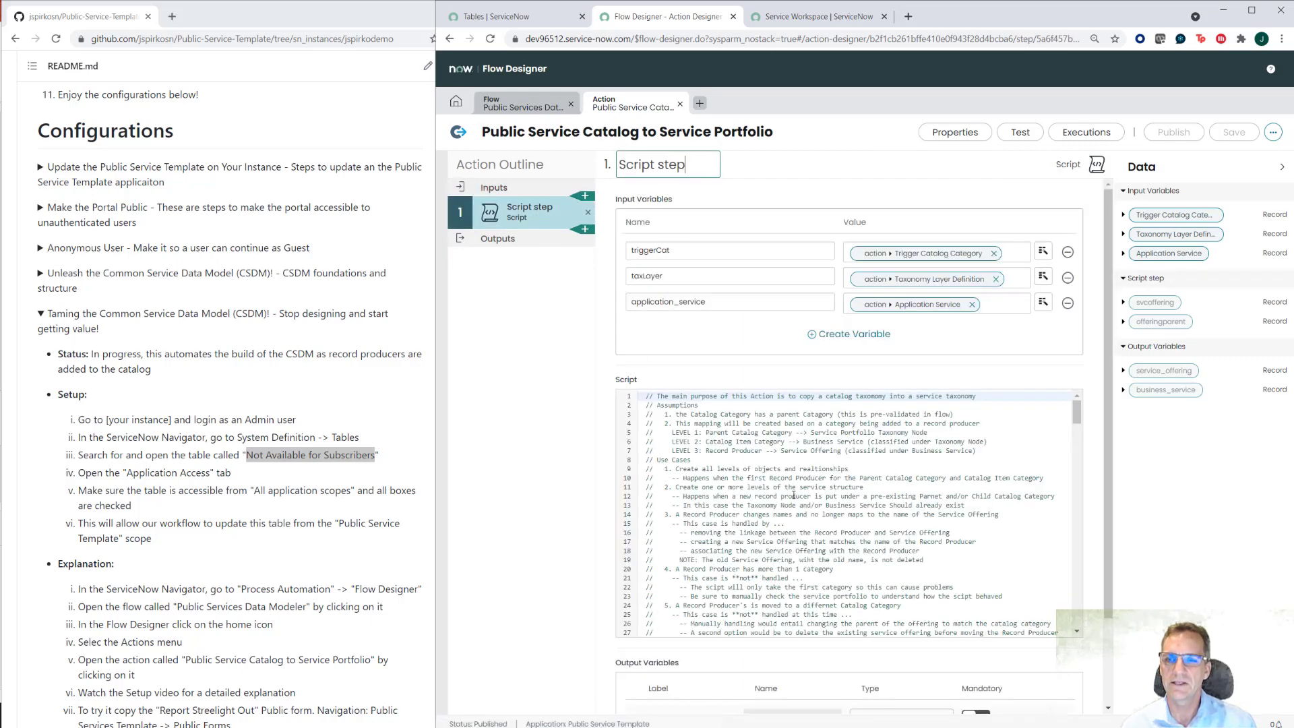
scroll(794, 496, down, 5)
scroll(794, 496, down, 4)
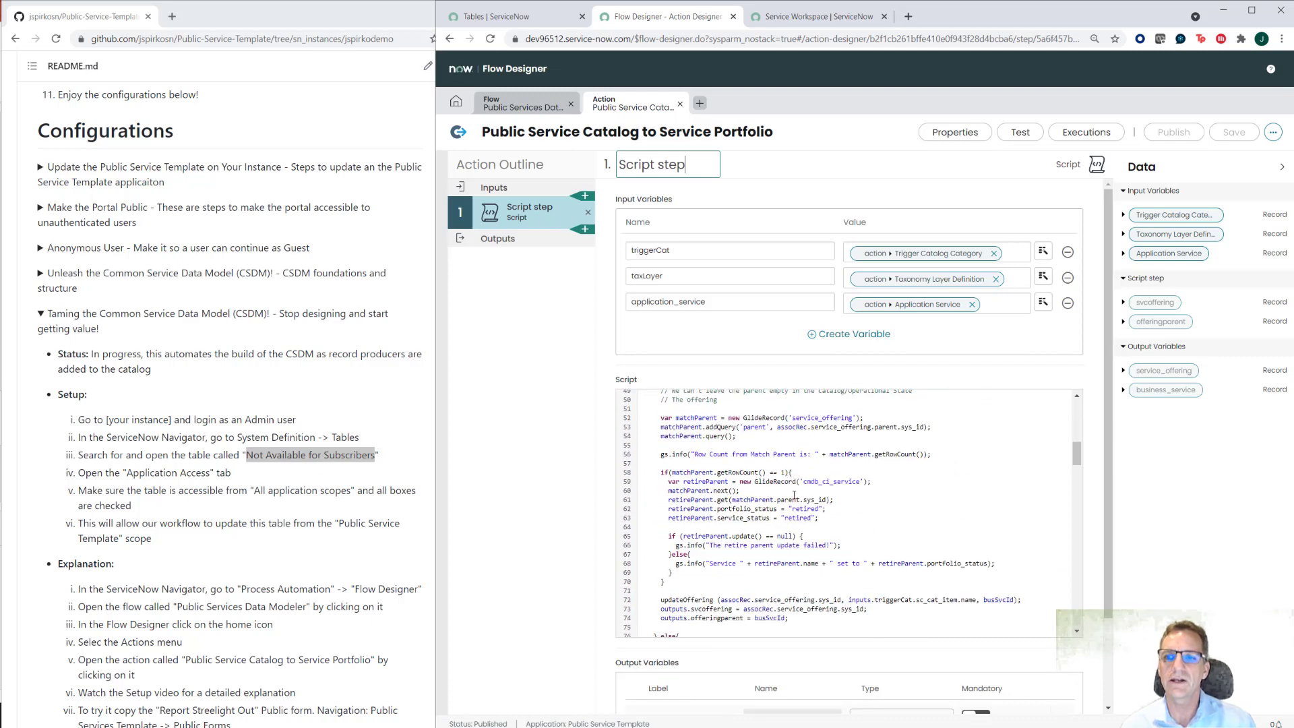
scroll(794, 496, up, 3)
scroll(794, 495, up, 2)
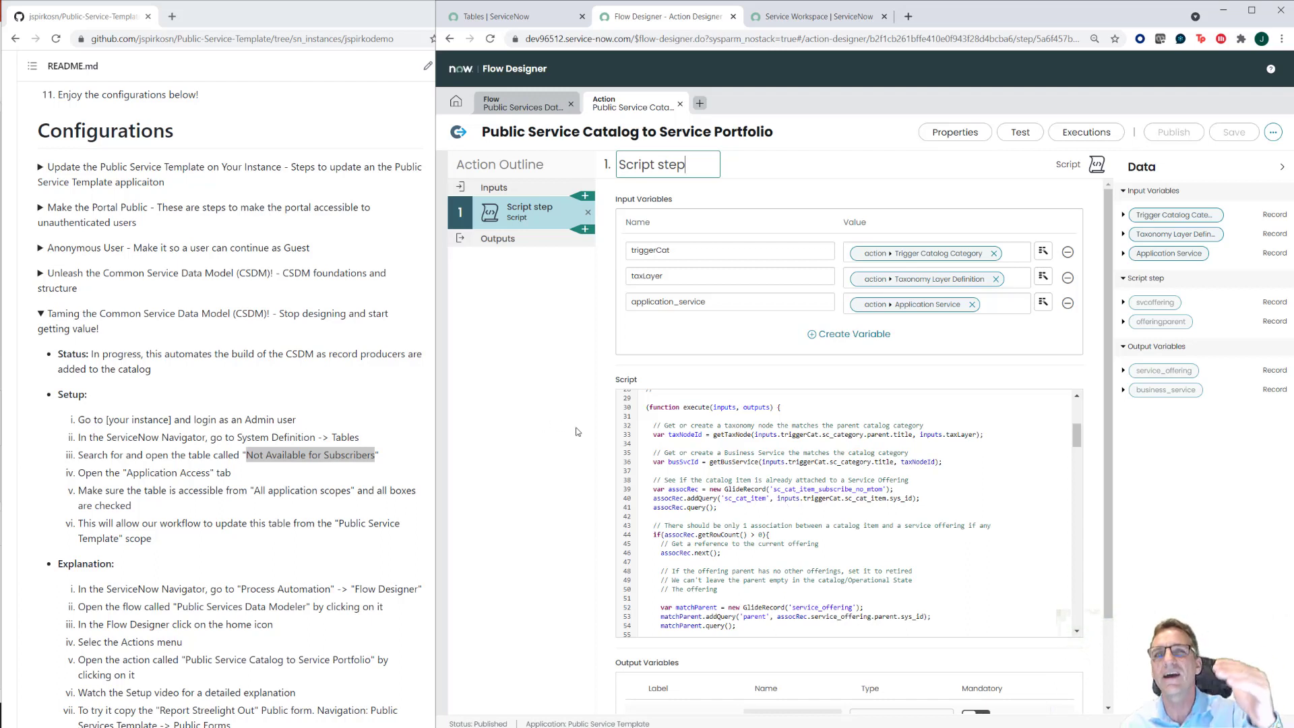
scroll(724, 442, down, 3)
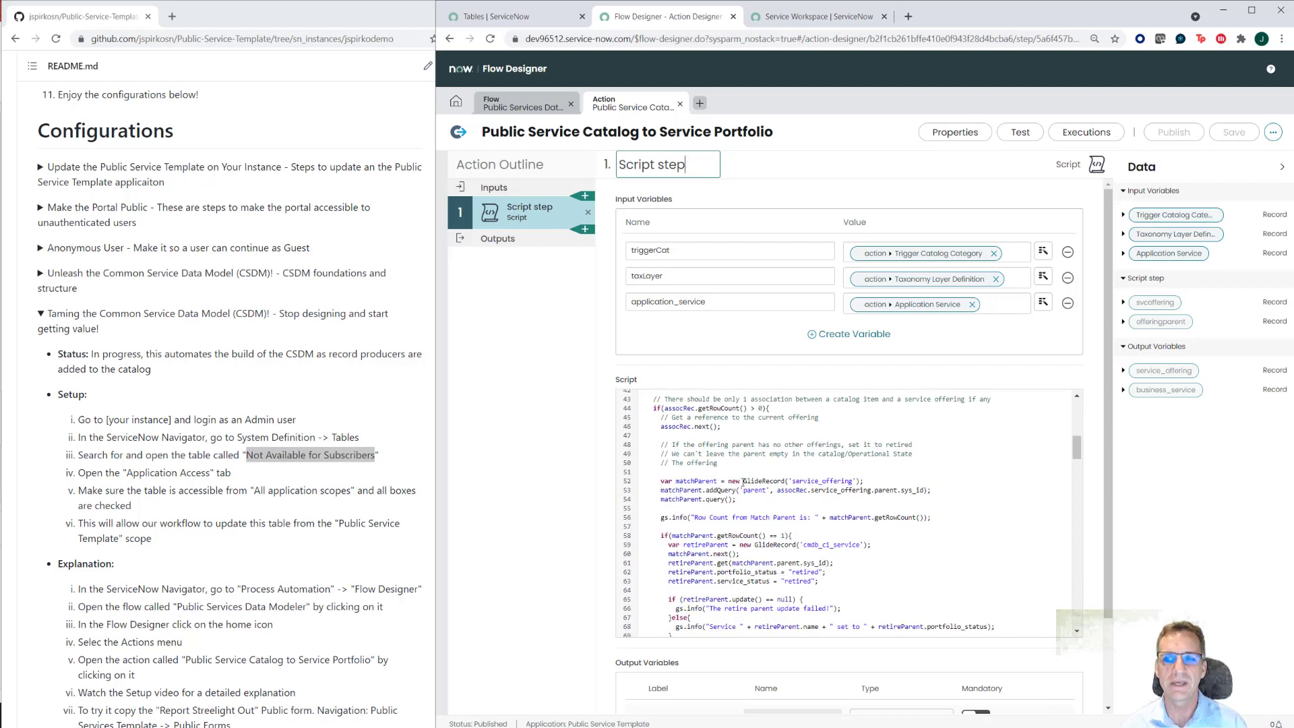
scroll(743, 481, down, 10)
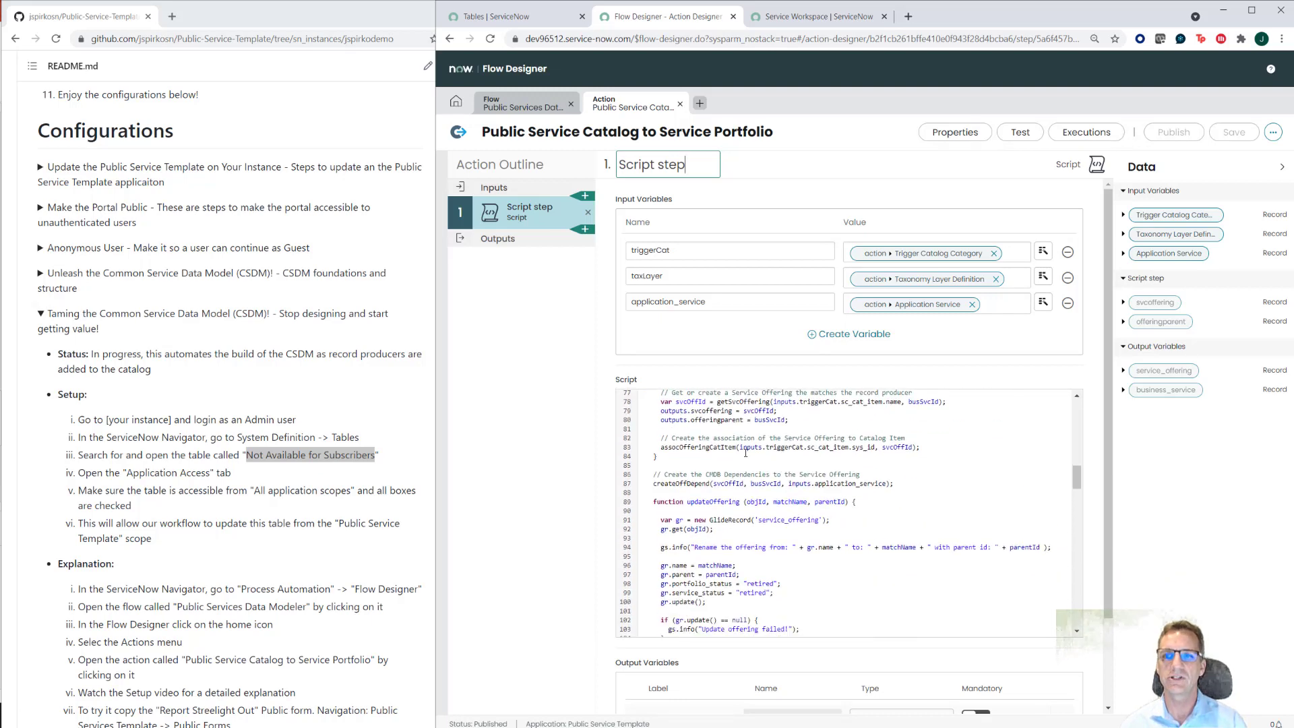
scroll(748, 455, down, 12)
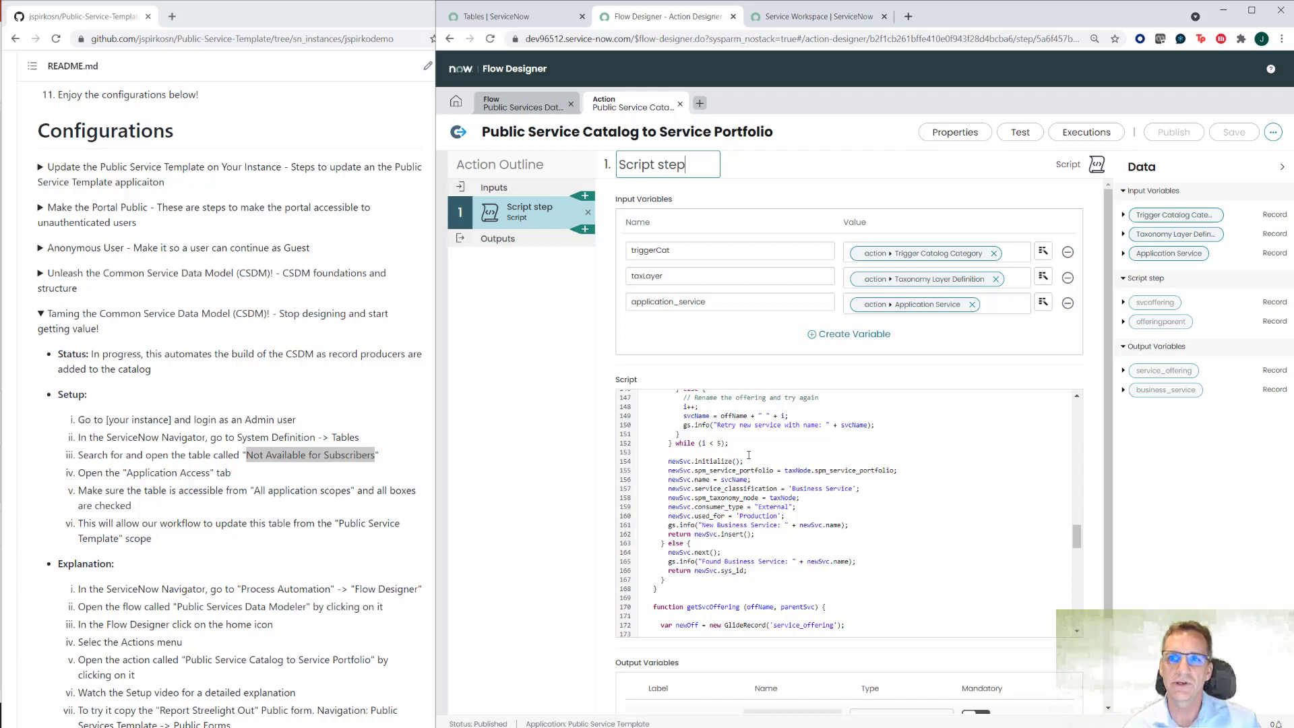
Return to the Public Services Data Modeler flow and read the README's remaining explanation steps for trying it out.
click(529, 102)
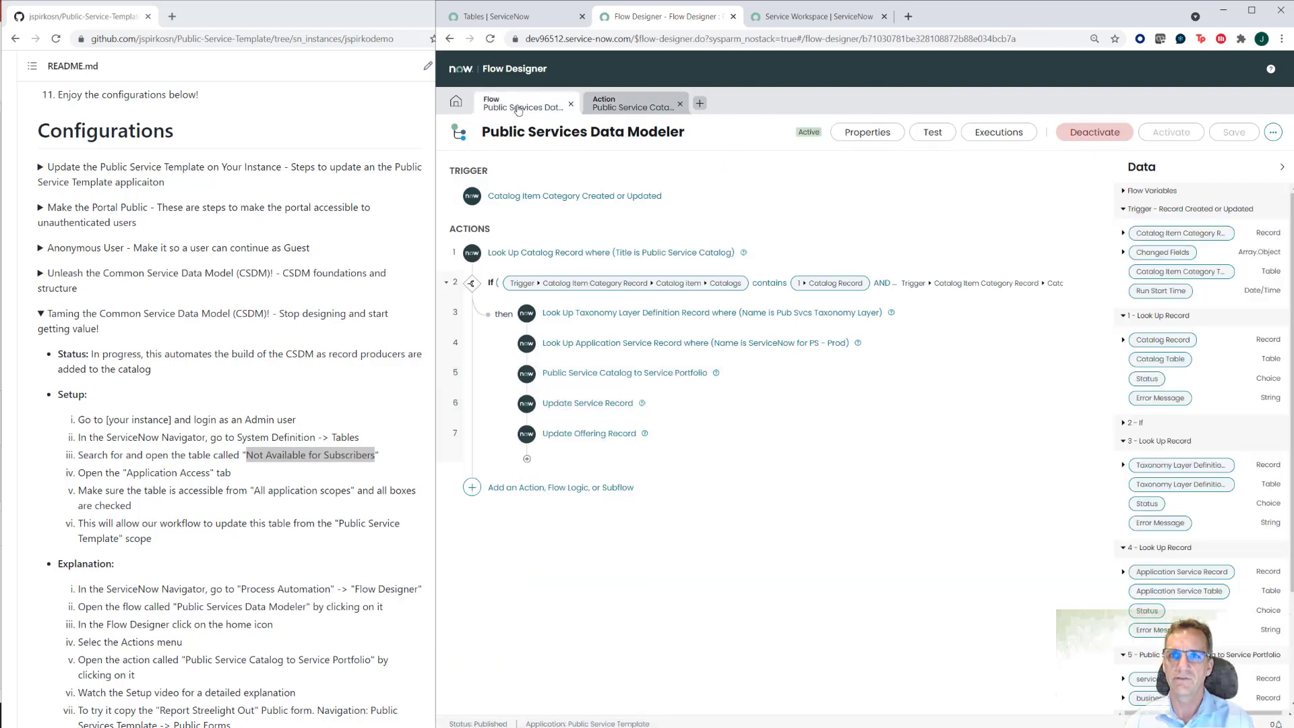
scroll(216, 497, down, 2)
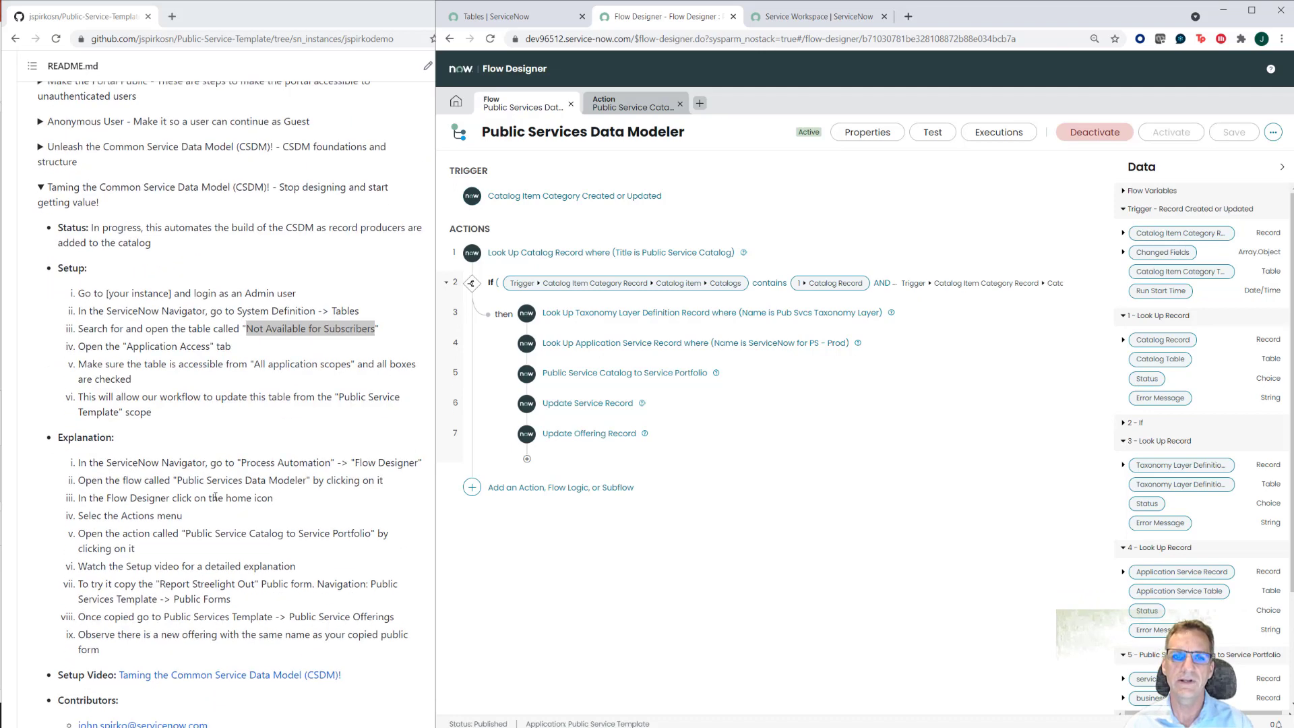
scroll(157, 481, down, 2)
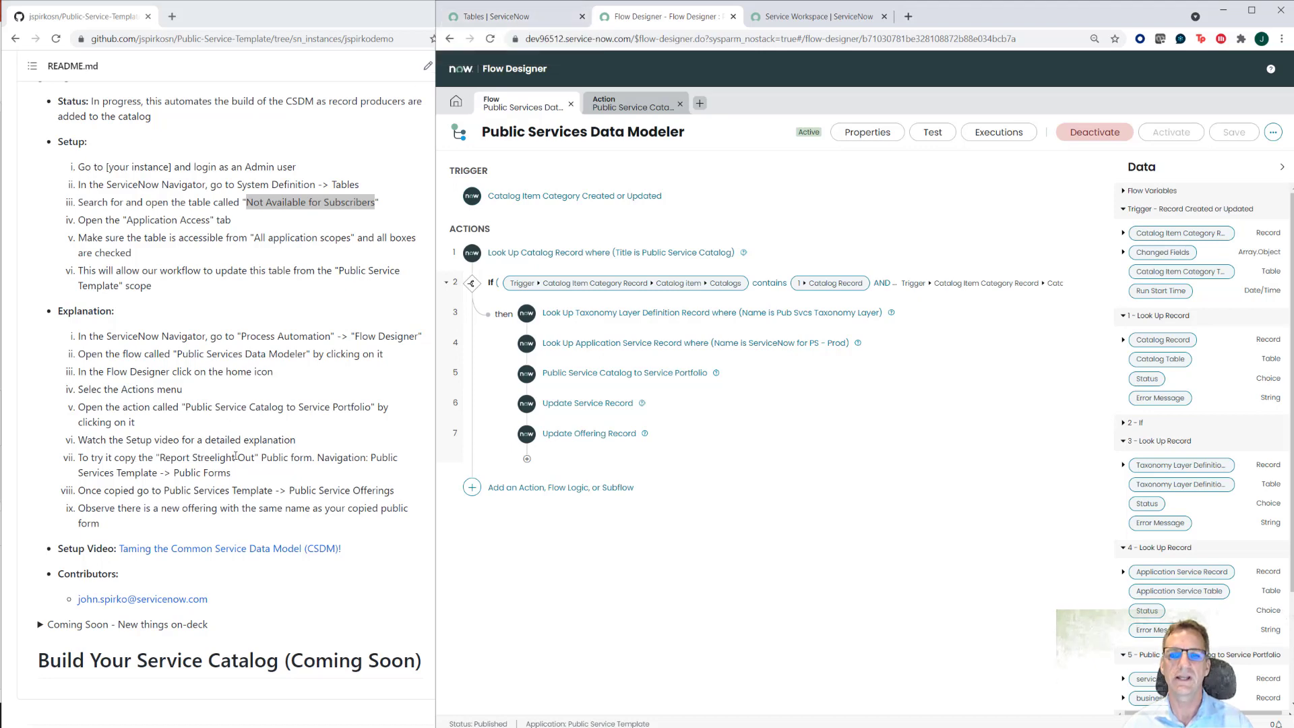
Go back to the ServiceNow instance and open the Report Streetlight Out record producer from the favorite Public Forms list.
click(510, 18)
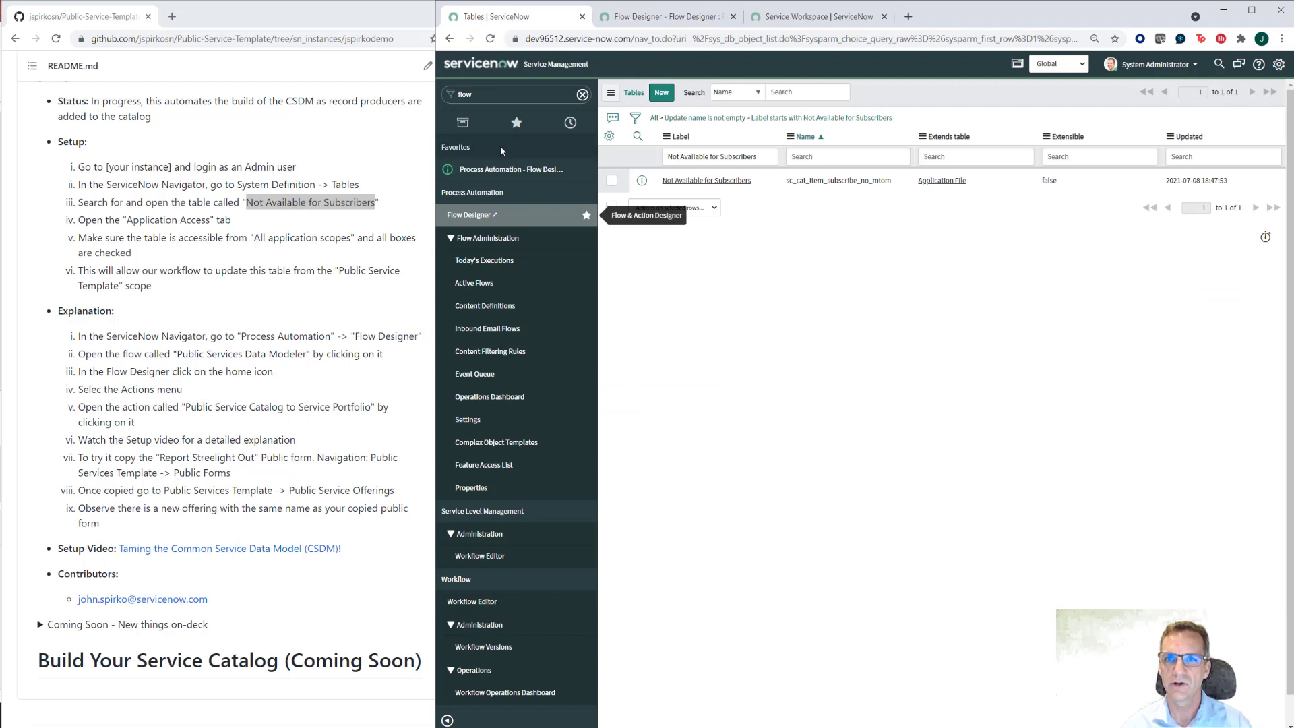
click(516, 122)
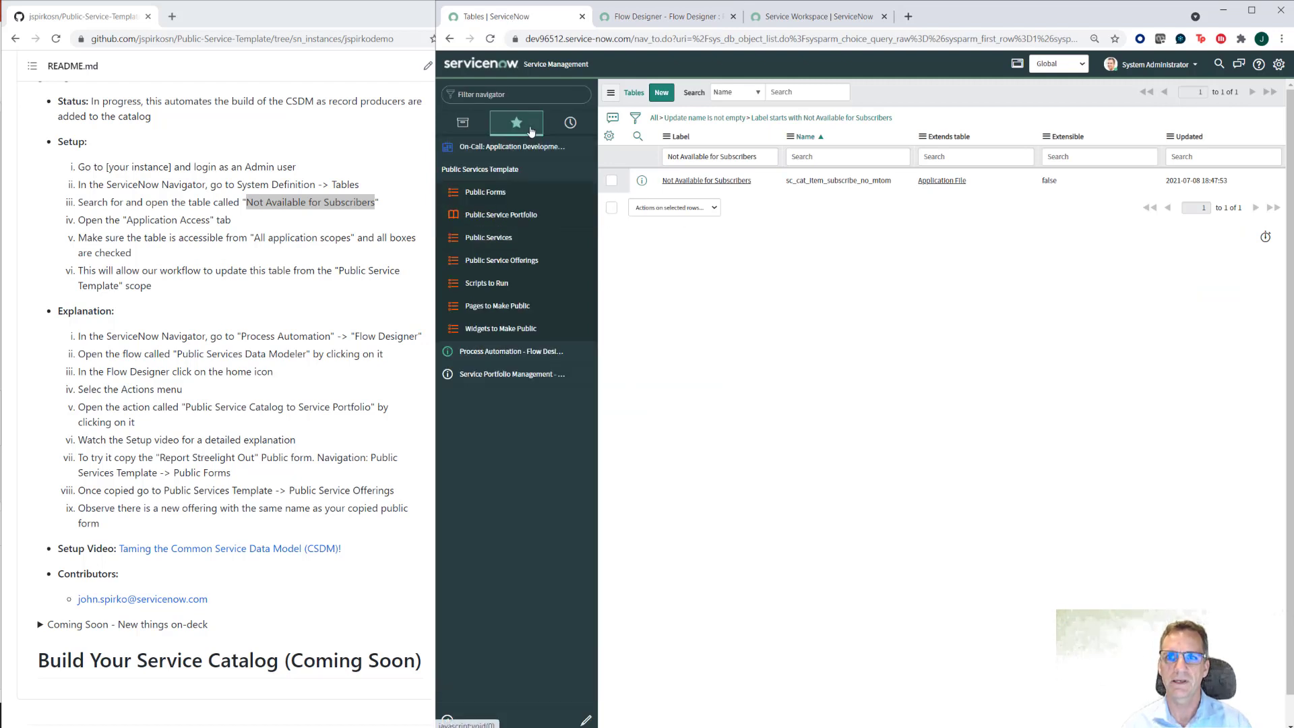
click(478, 192)
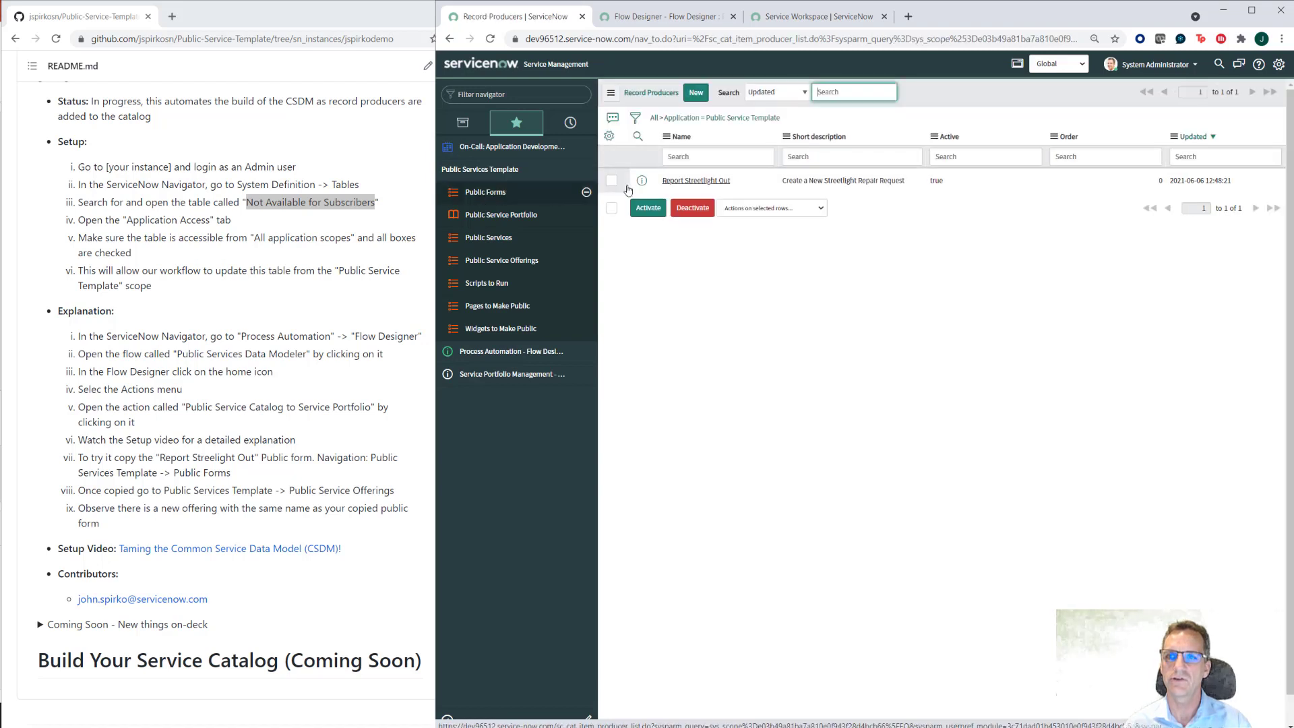
click(688, 183)
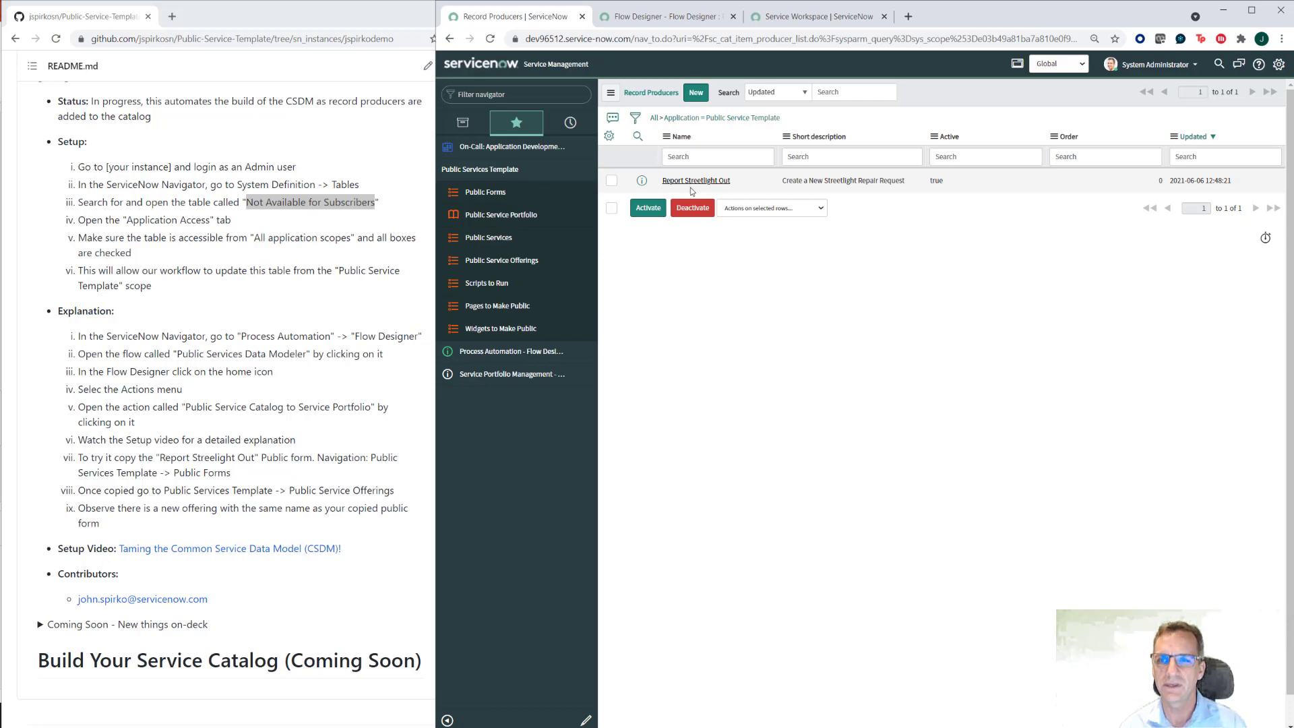
click(685, 182)
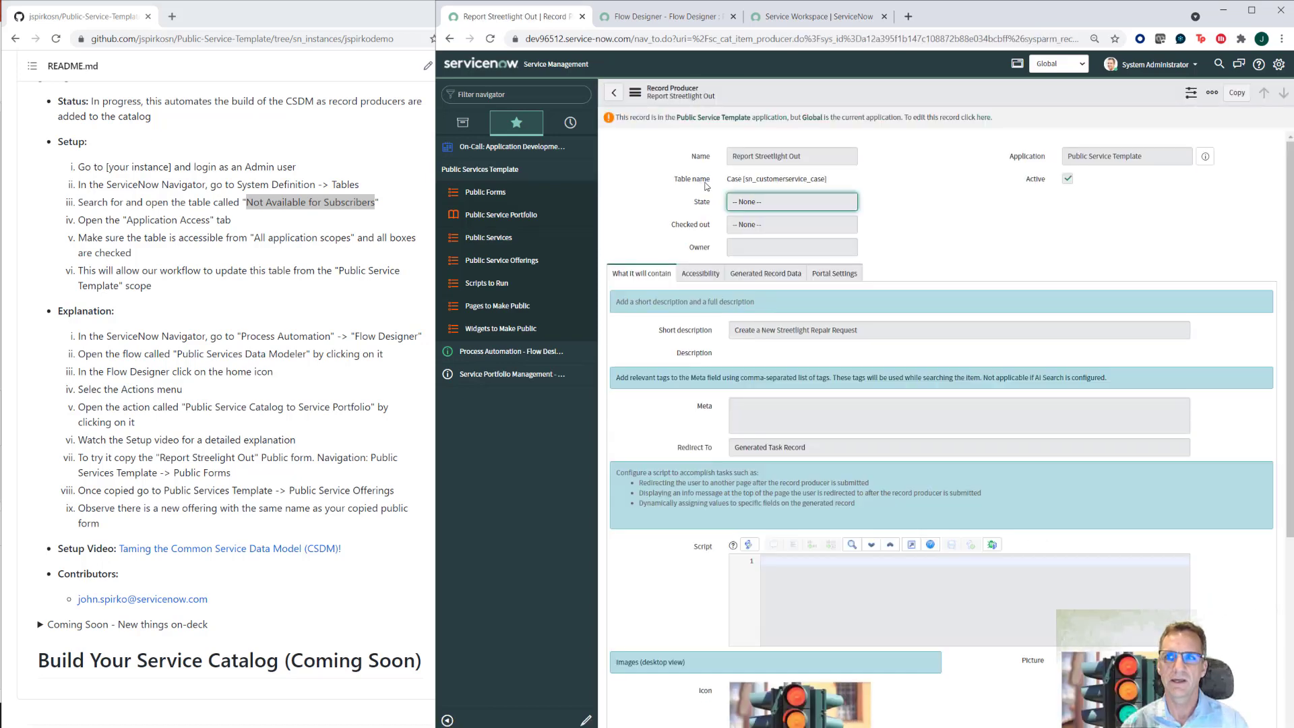
Switch the application scope to Public Service Template and make a copy of the Report Streetlight Out record producer.
click(1082, 64)
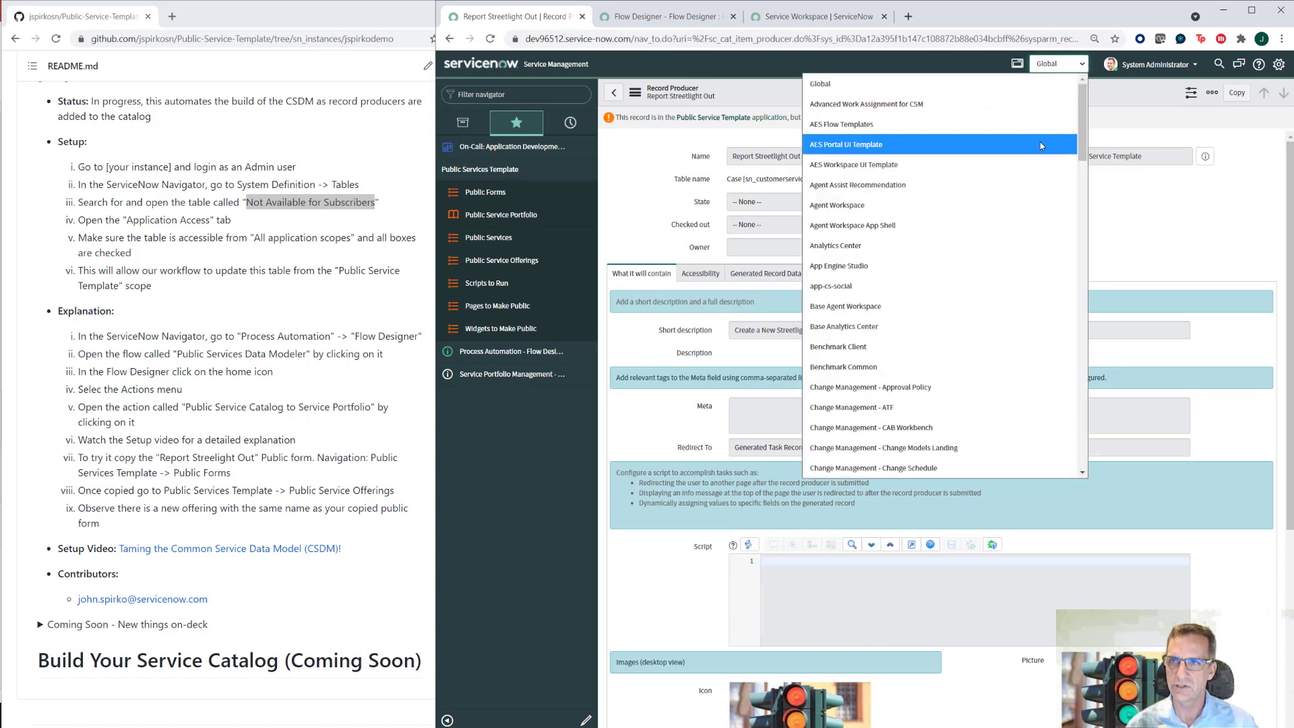
scroll(1040, 144, down, 15)
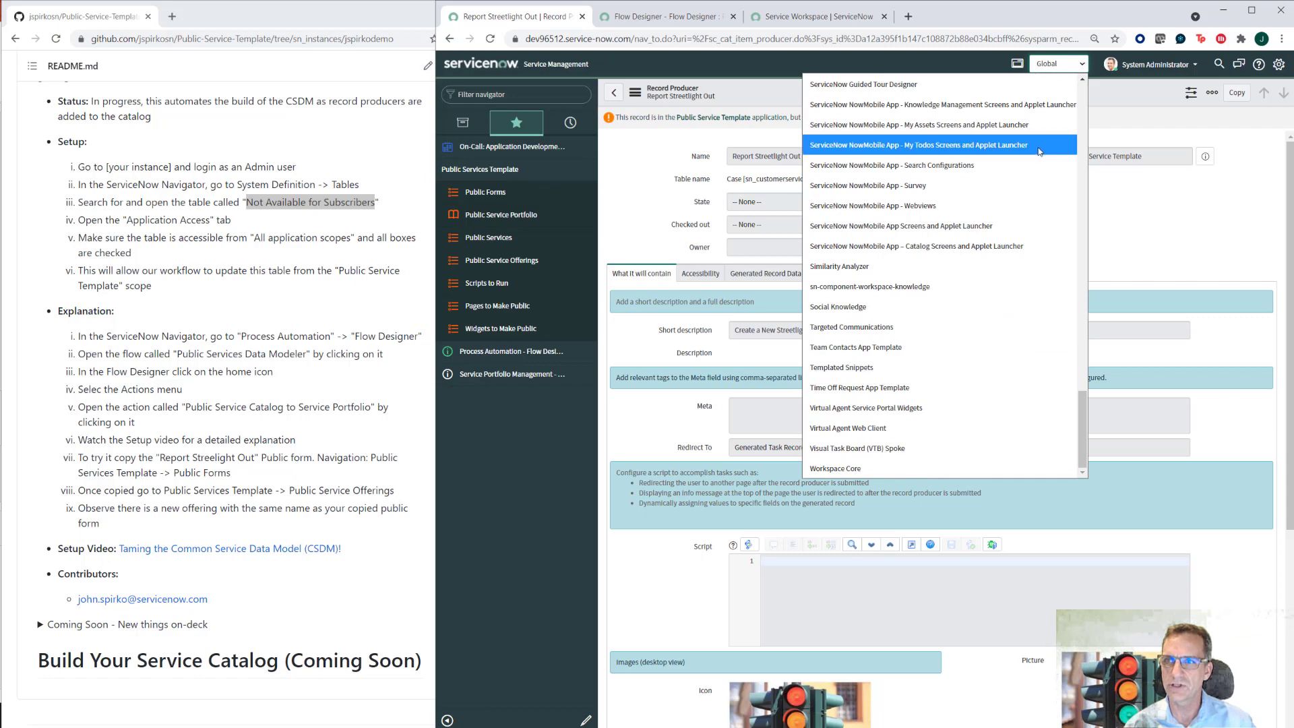
text(public)
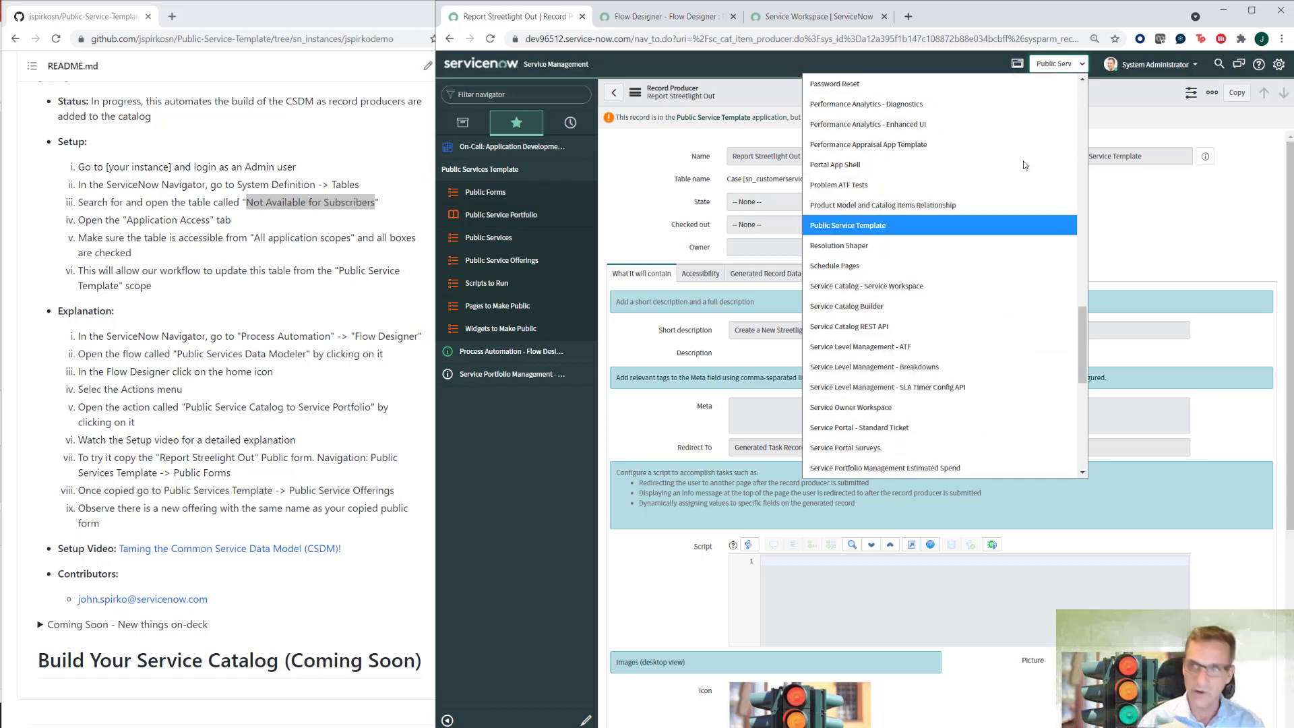
key(Return)
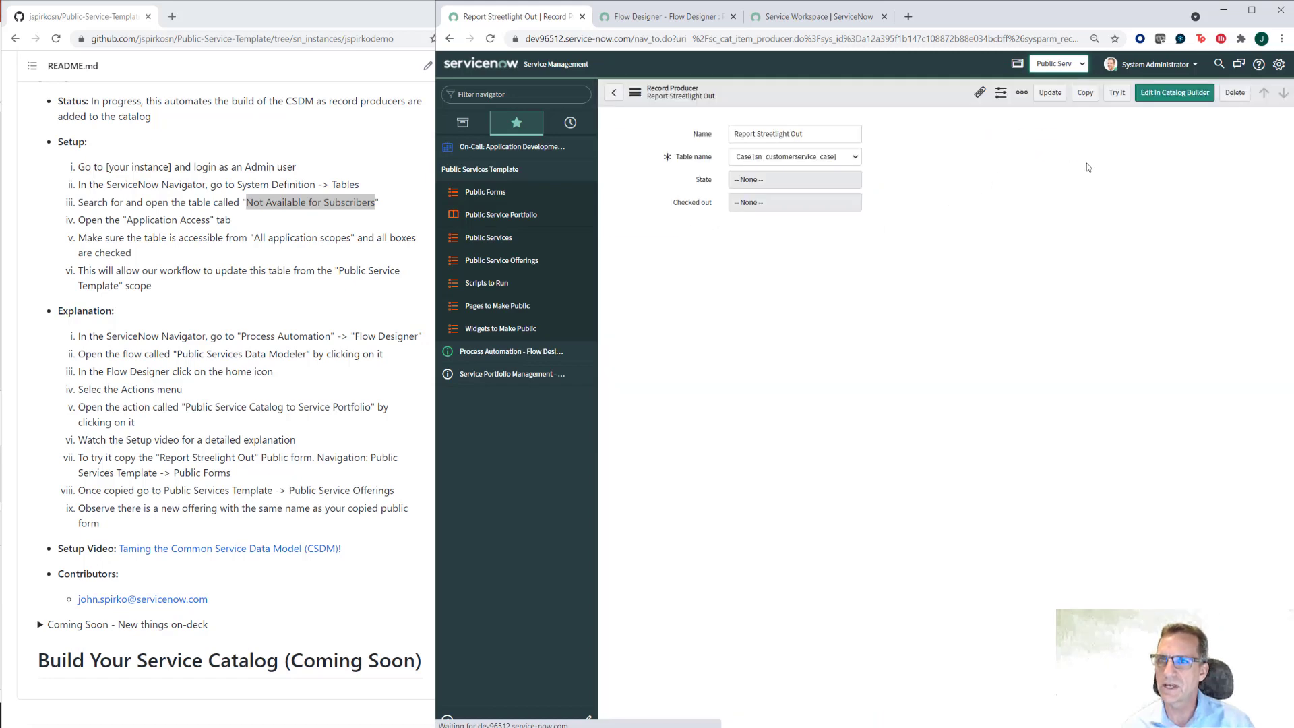
click(1085, 93)
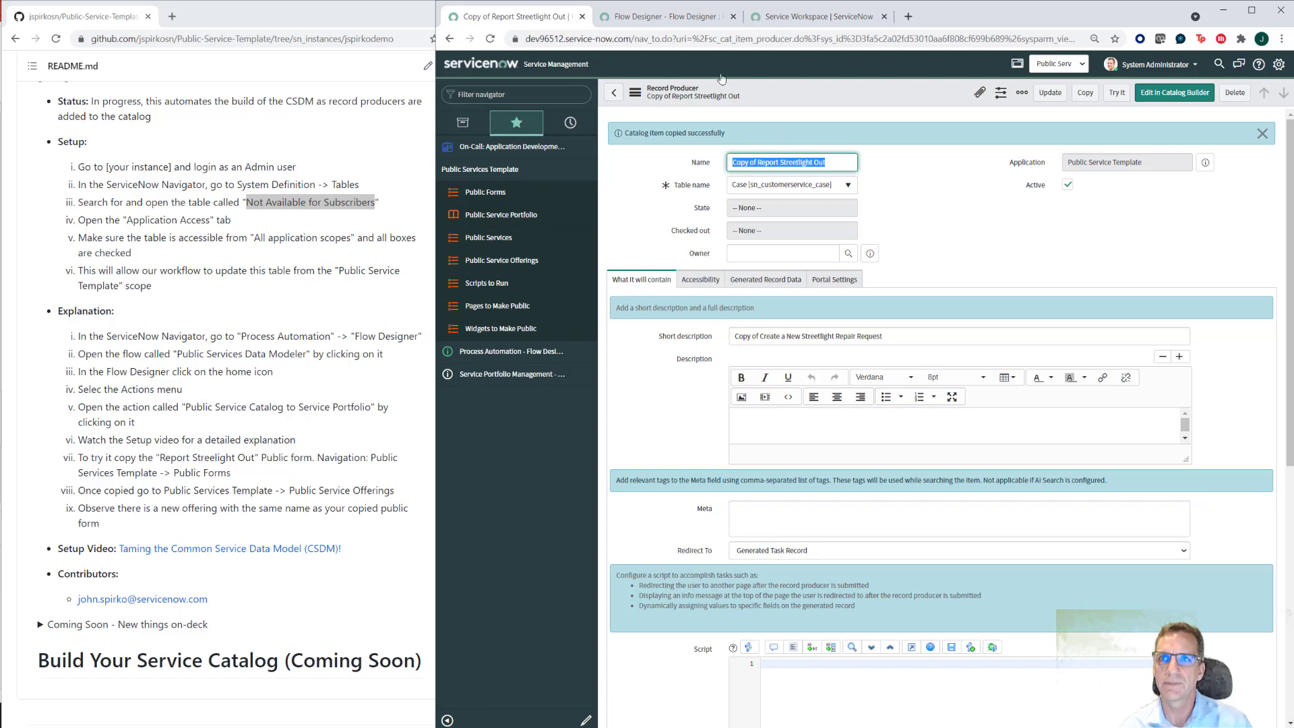
List the executions of the Public Services Data Modeler flow and open the most recent run.
click(644, 16)
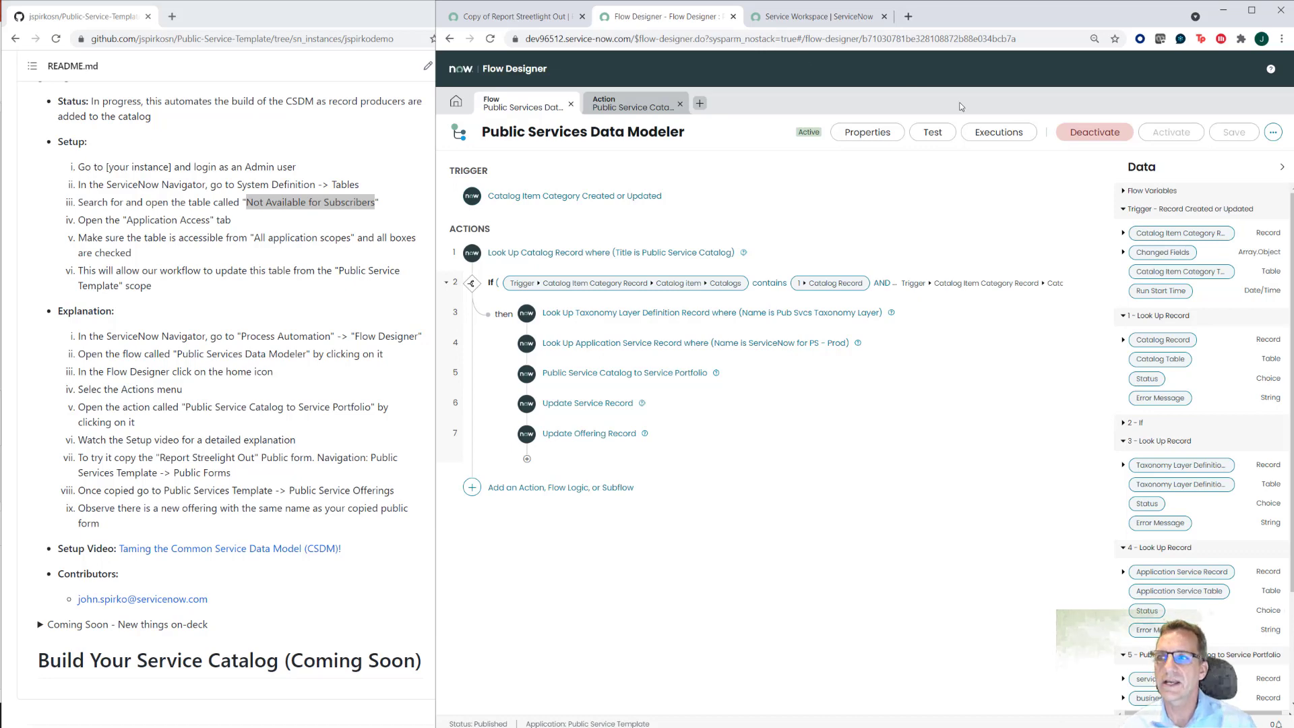
click(997, 135)
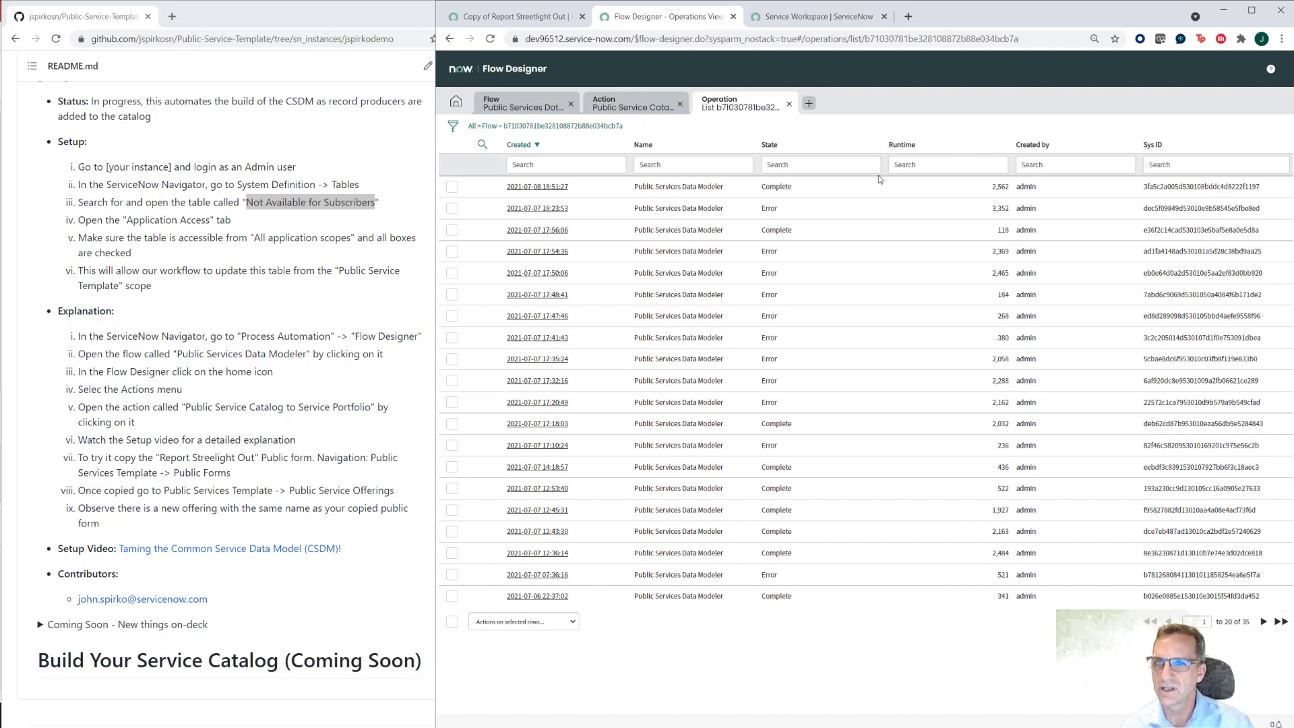
click(539, 188)
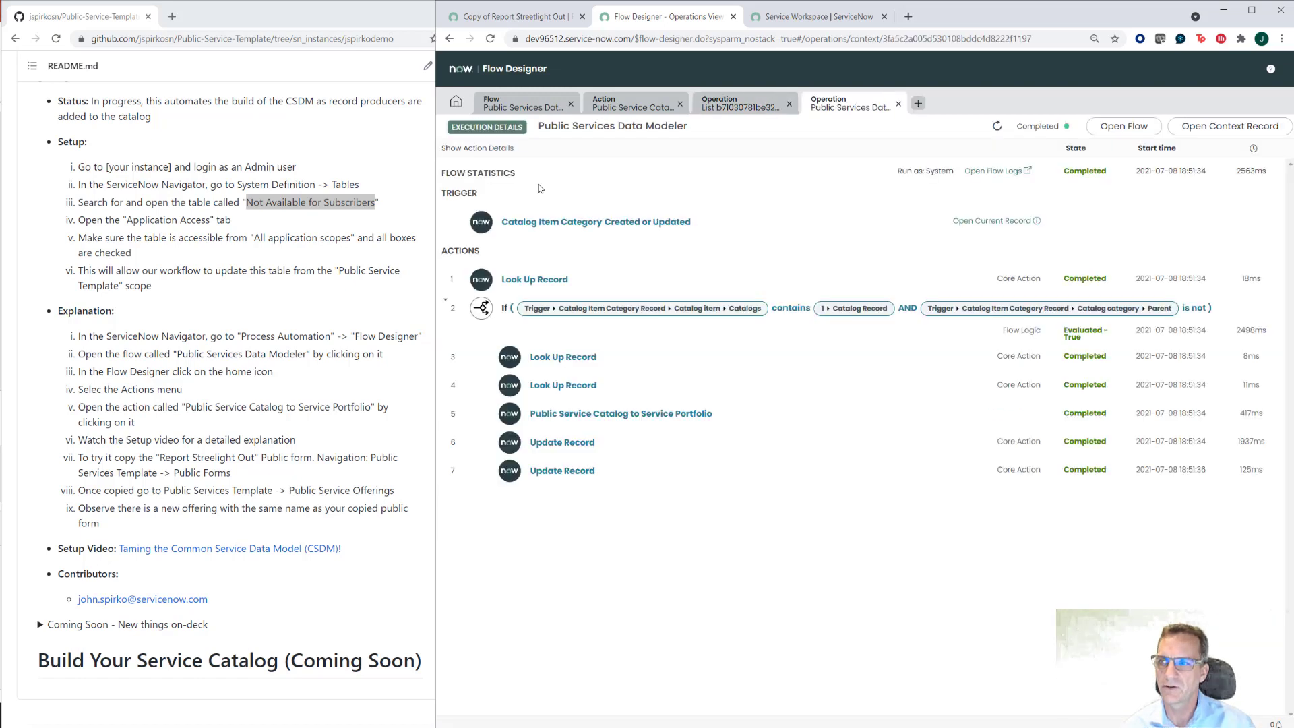
Inspect the runtime values and output data of the run's taxonomy layer and application service Look Up Record actions.
click(554, 362)
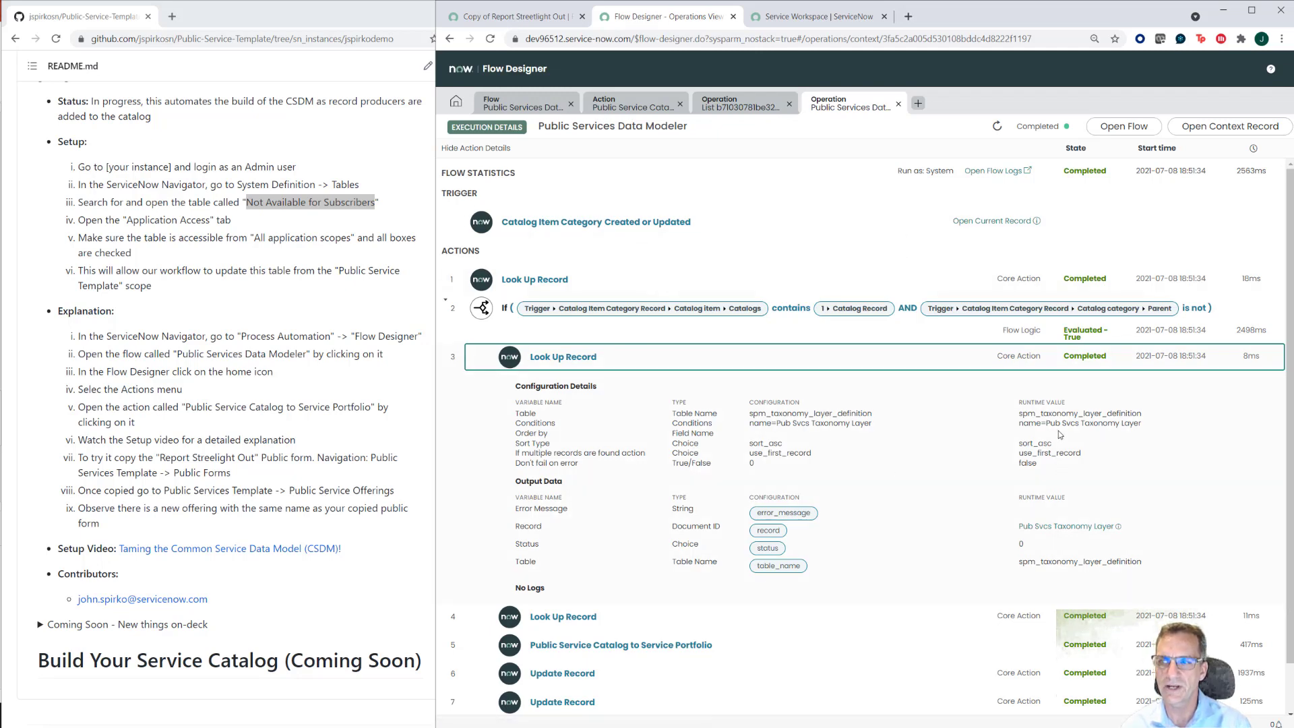
scroll(910, 543, down, 1)
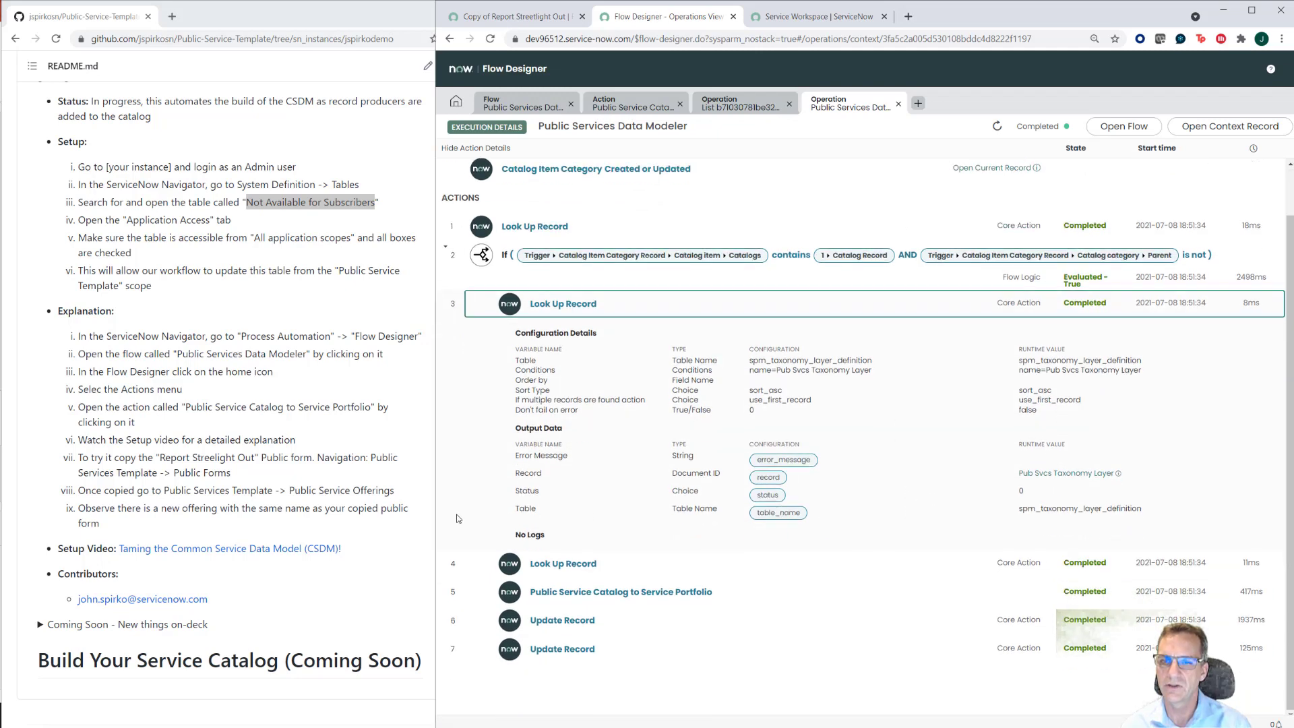
click(571, 564)
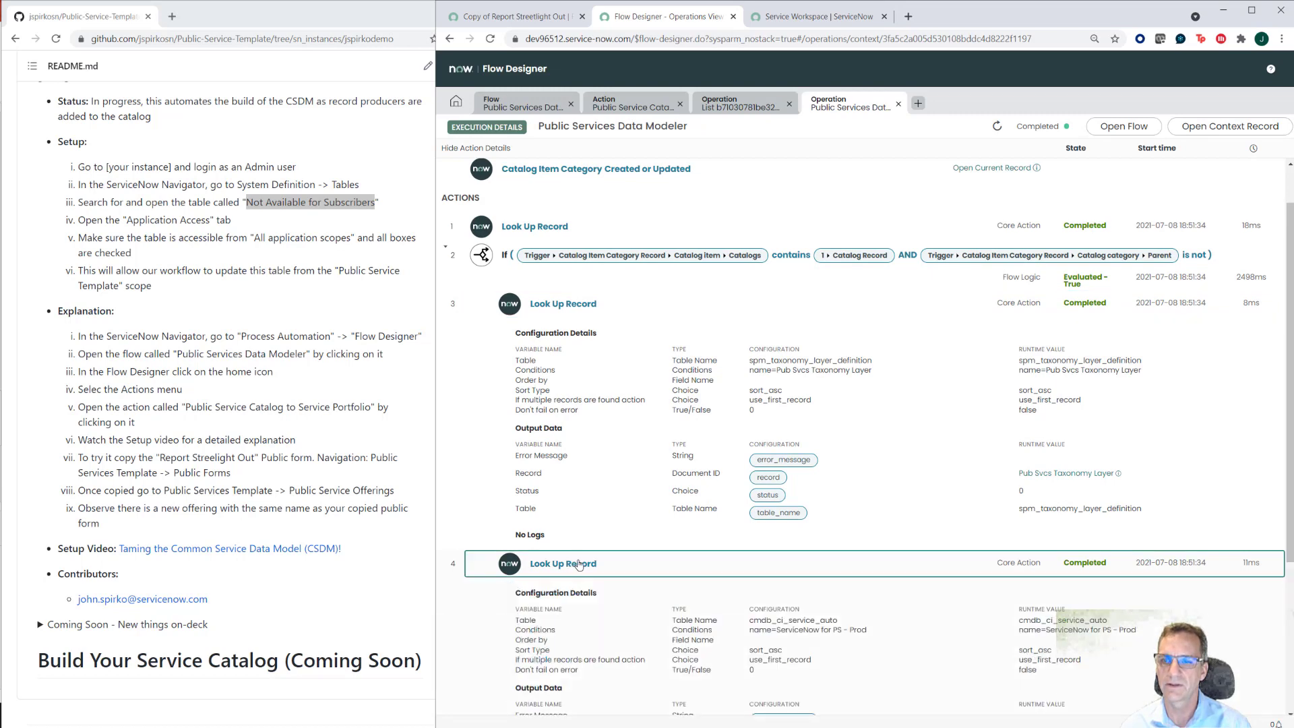
scroll(583, 544, down, 3)
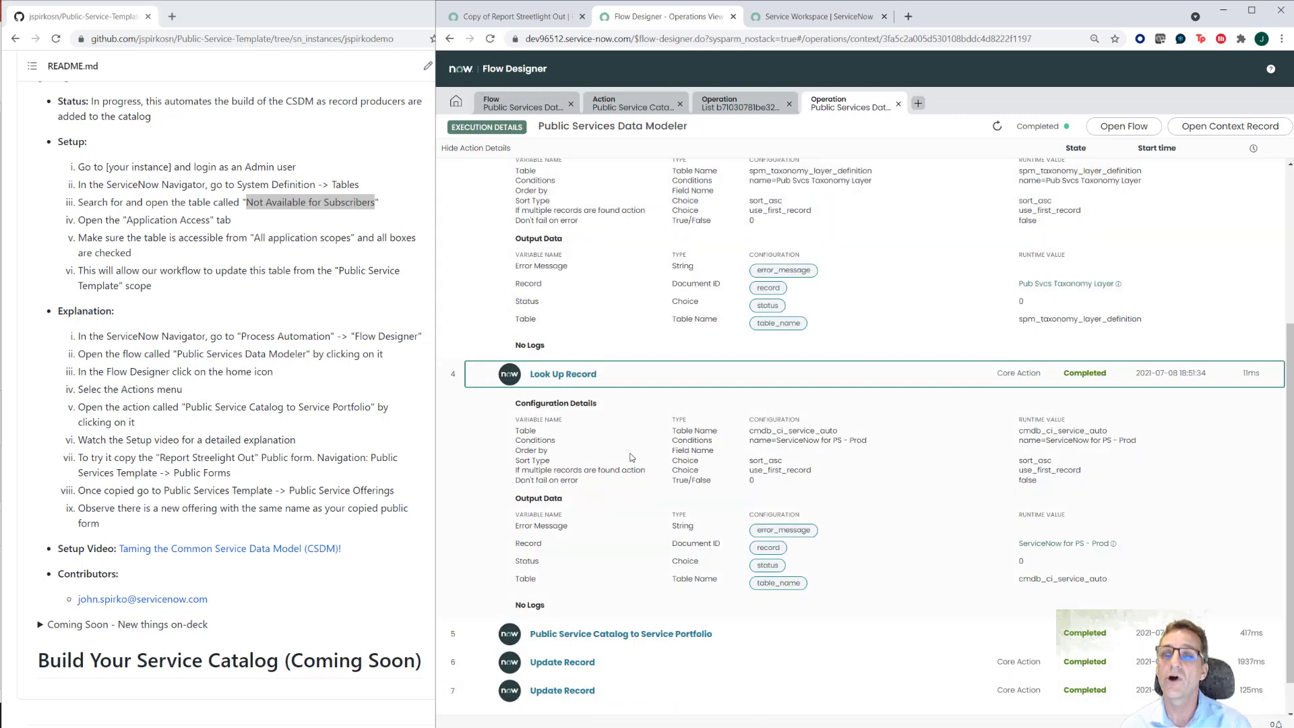
scroll(631, 458, up, 2)
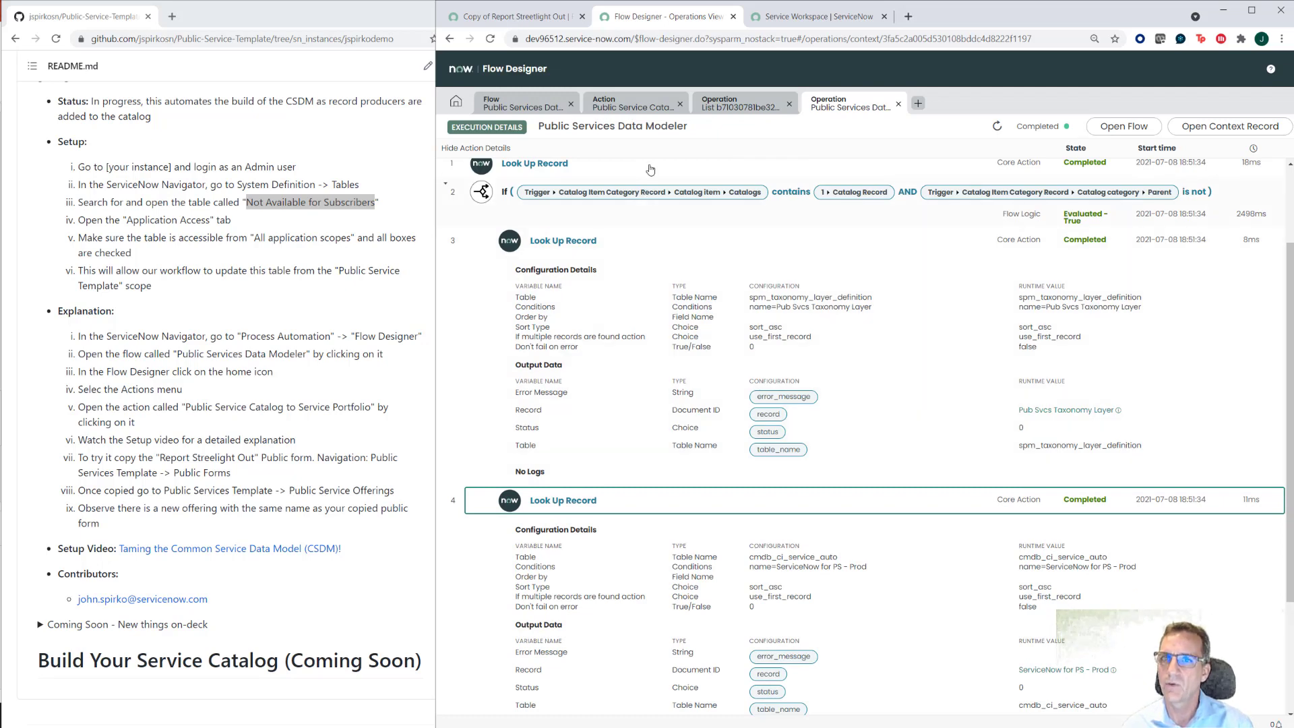
Follow the Public Services Portfolio through its Services taxonomy node to the Non Emergency Issues service and review its related items and offerings.
click(525, 18)
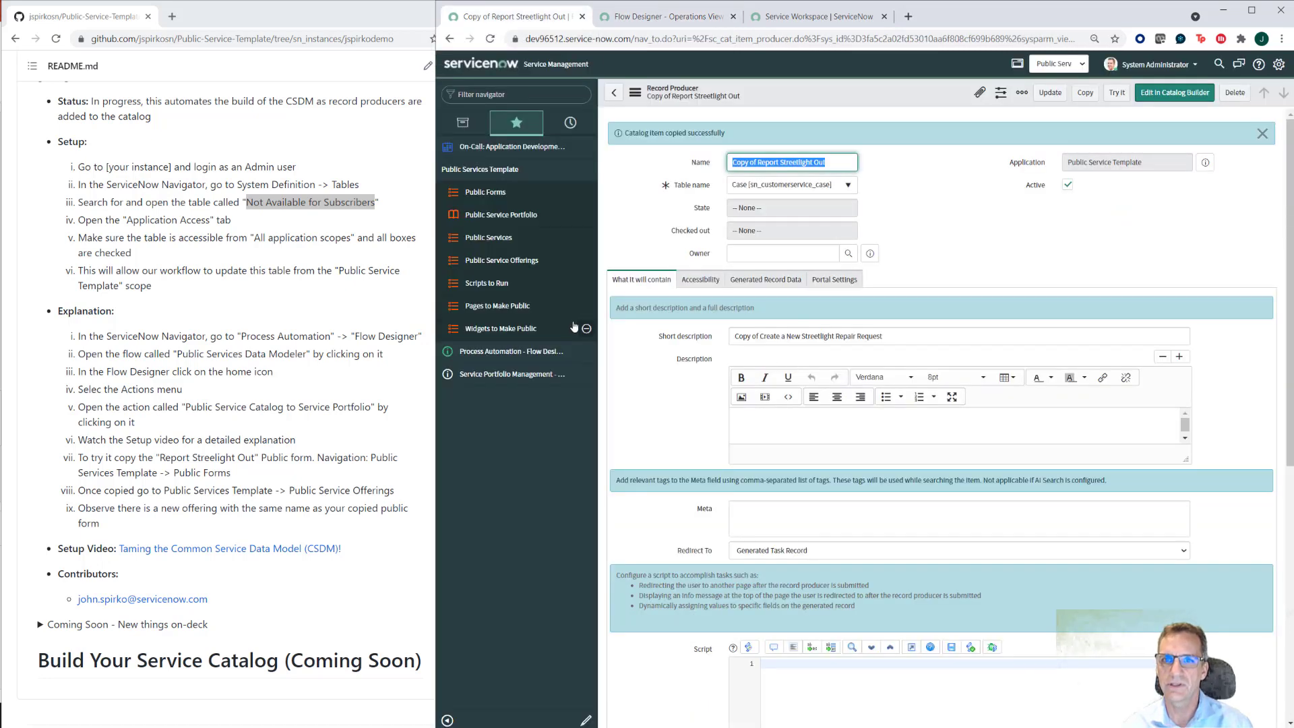
click(475, 216)
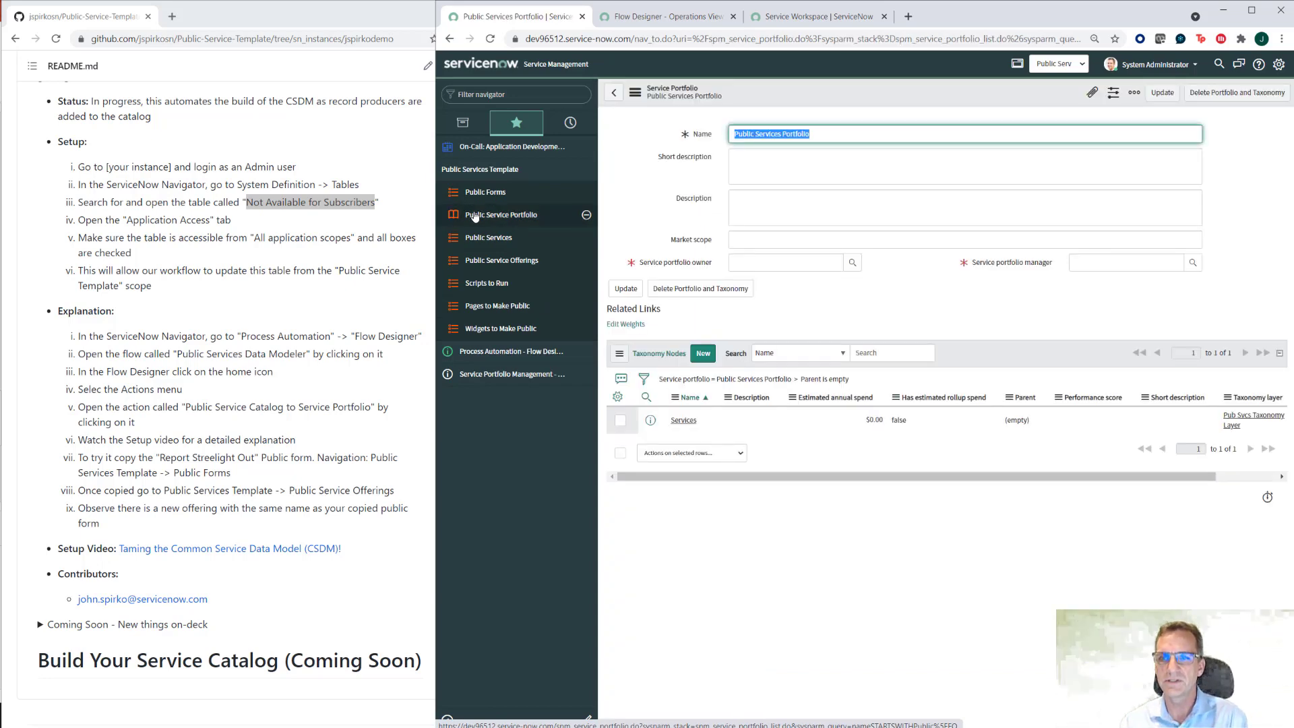
click(688, 423)
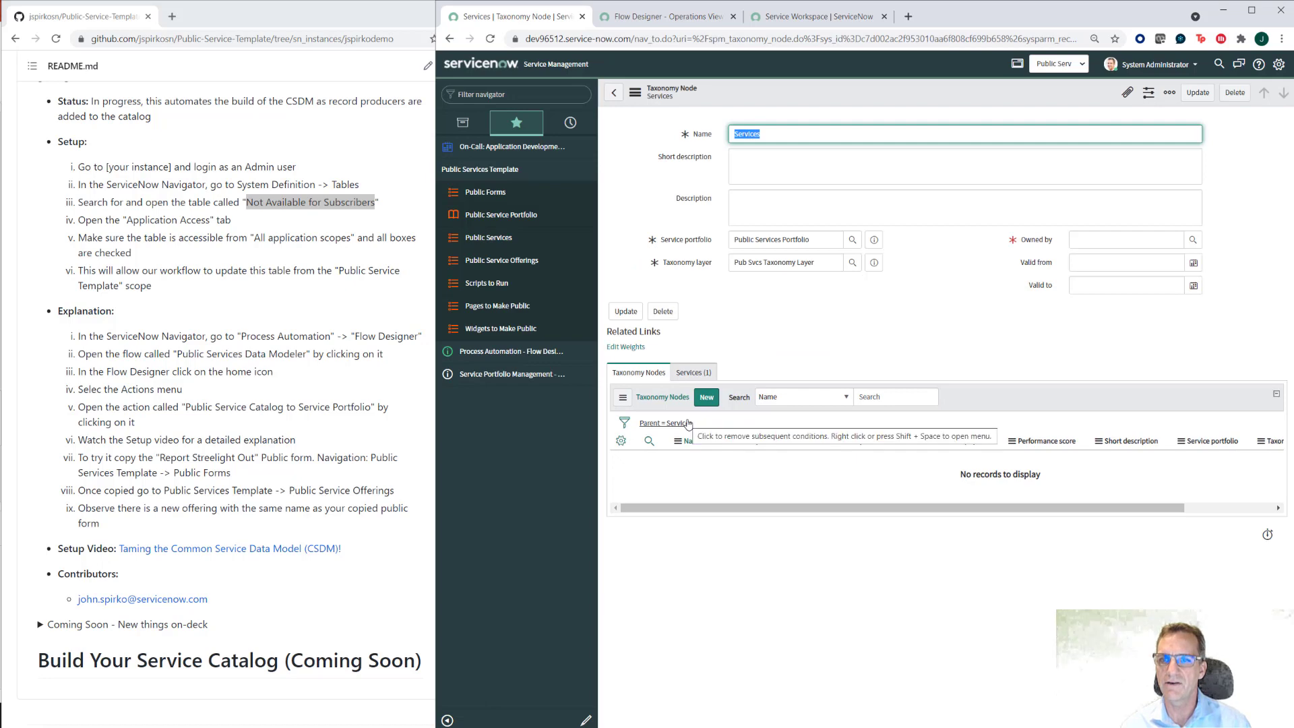
click(690, 373)
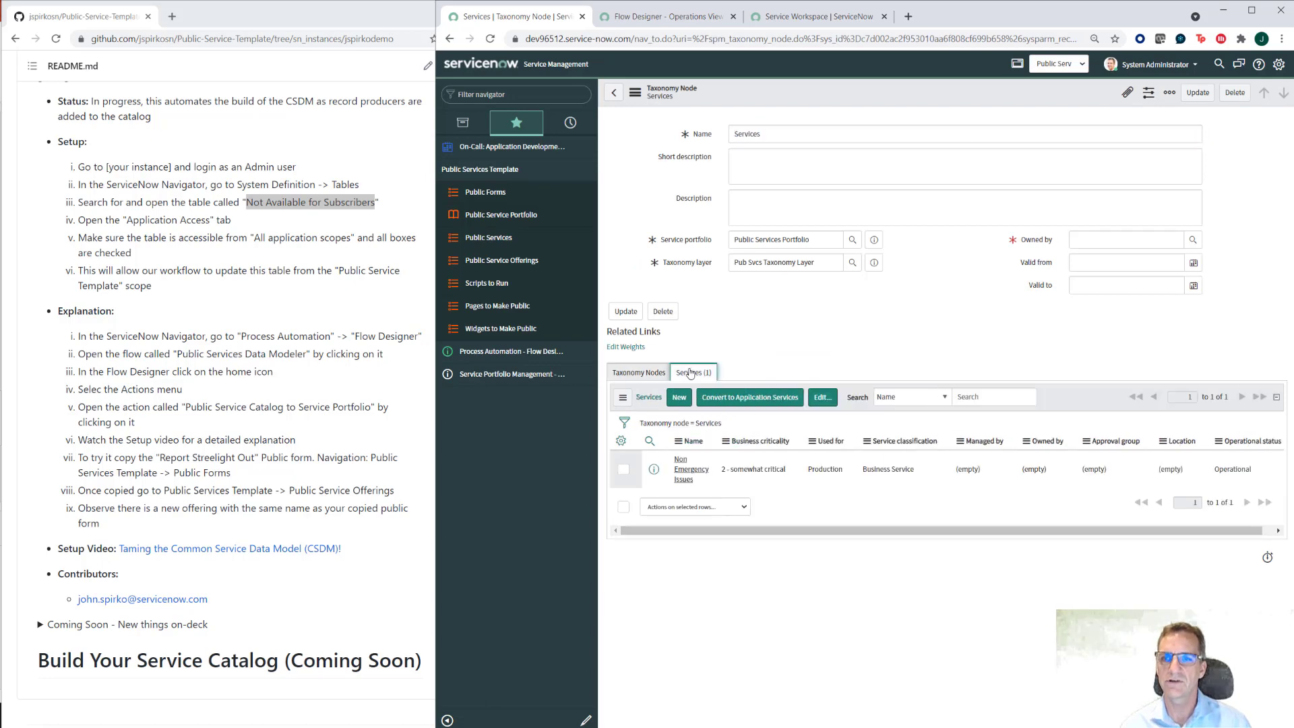
click(683, 474)
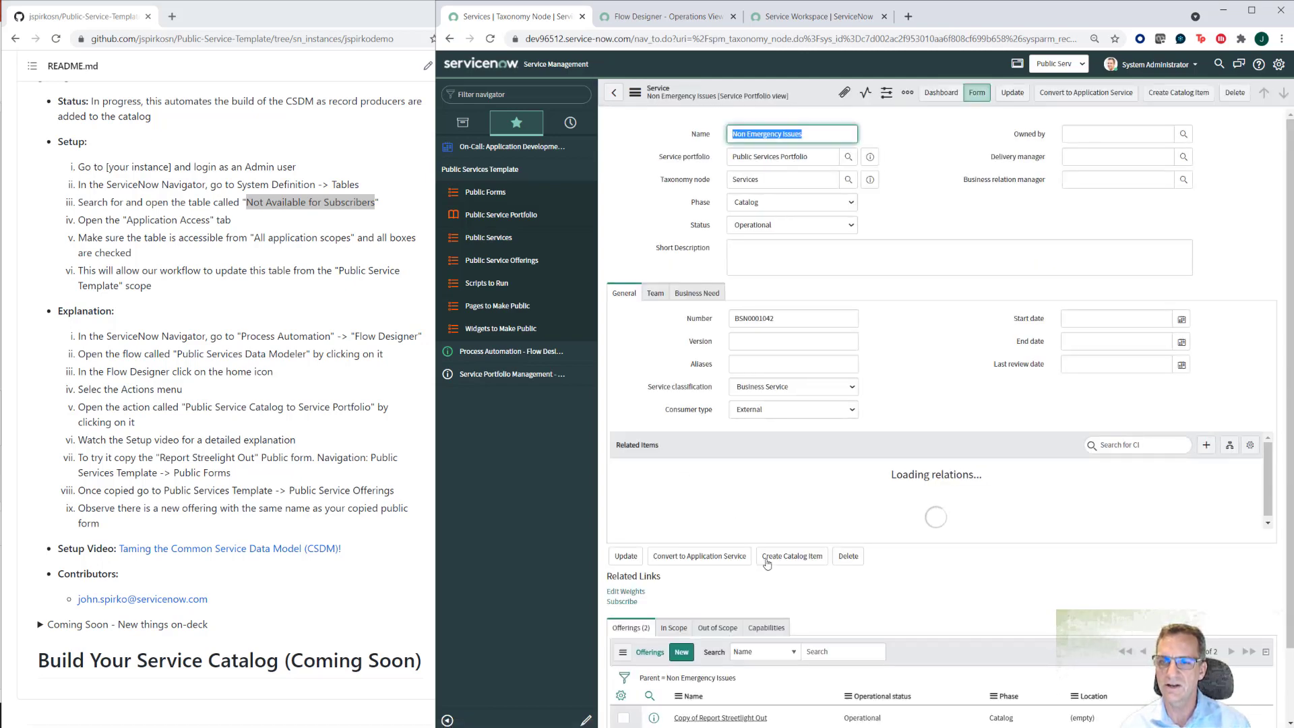
scroll(842, 553, down, 2)
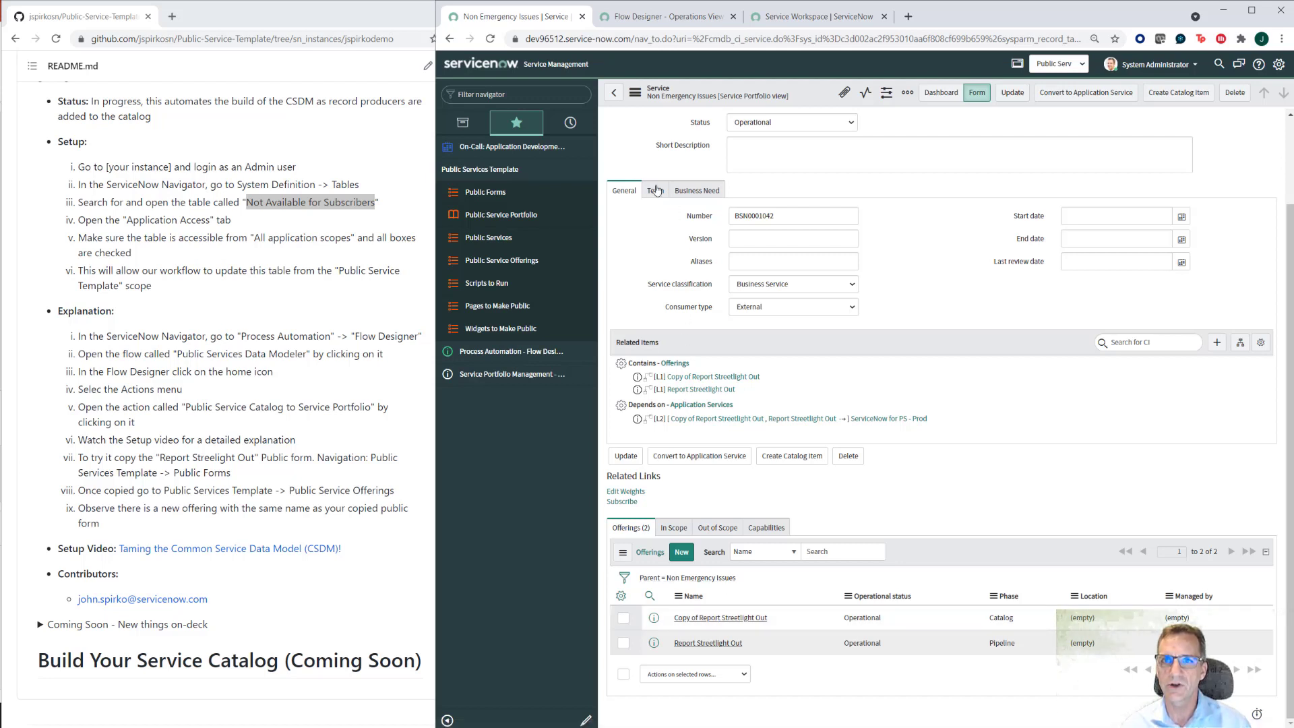
Reopen the copied Report Streetlight Out record producer from the history, rename it Student Appeal and save it.
click(570, 124)
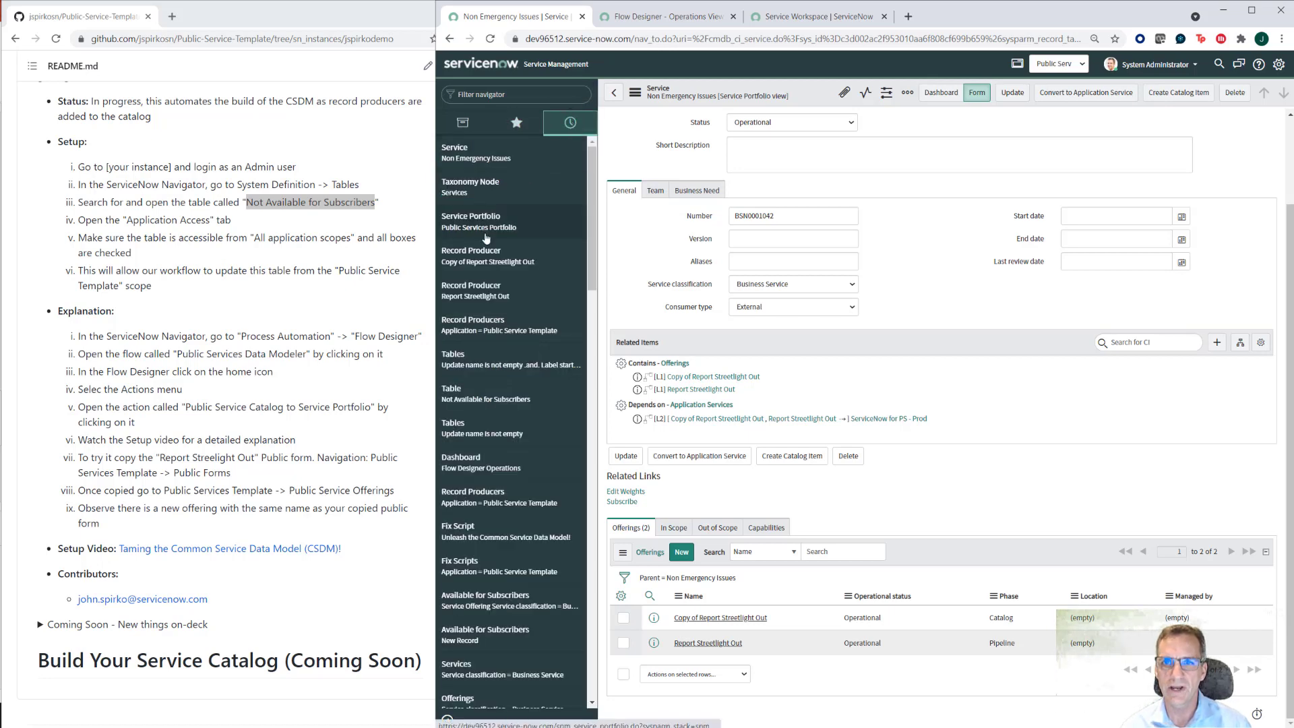
click(510, 267)
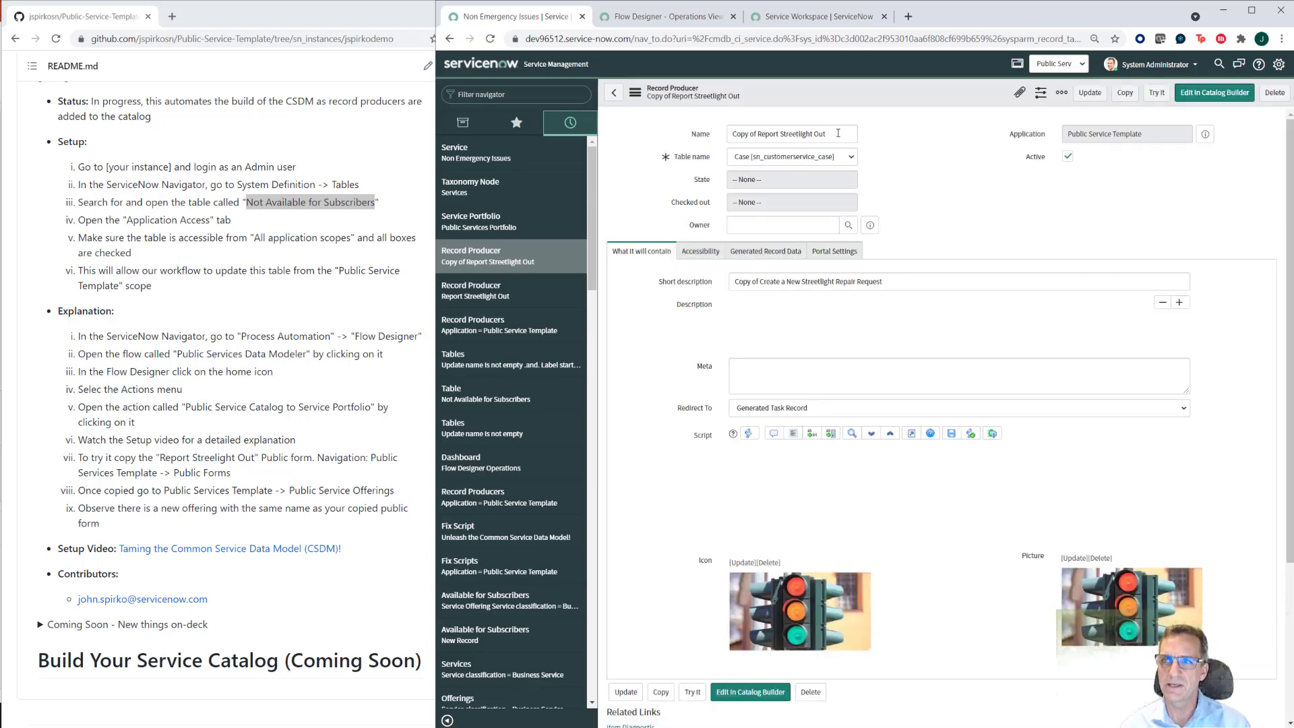
drag(838, 132, 723, 133)
text(S)
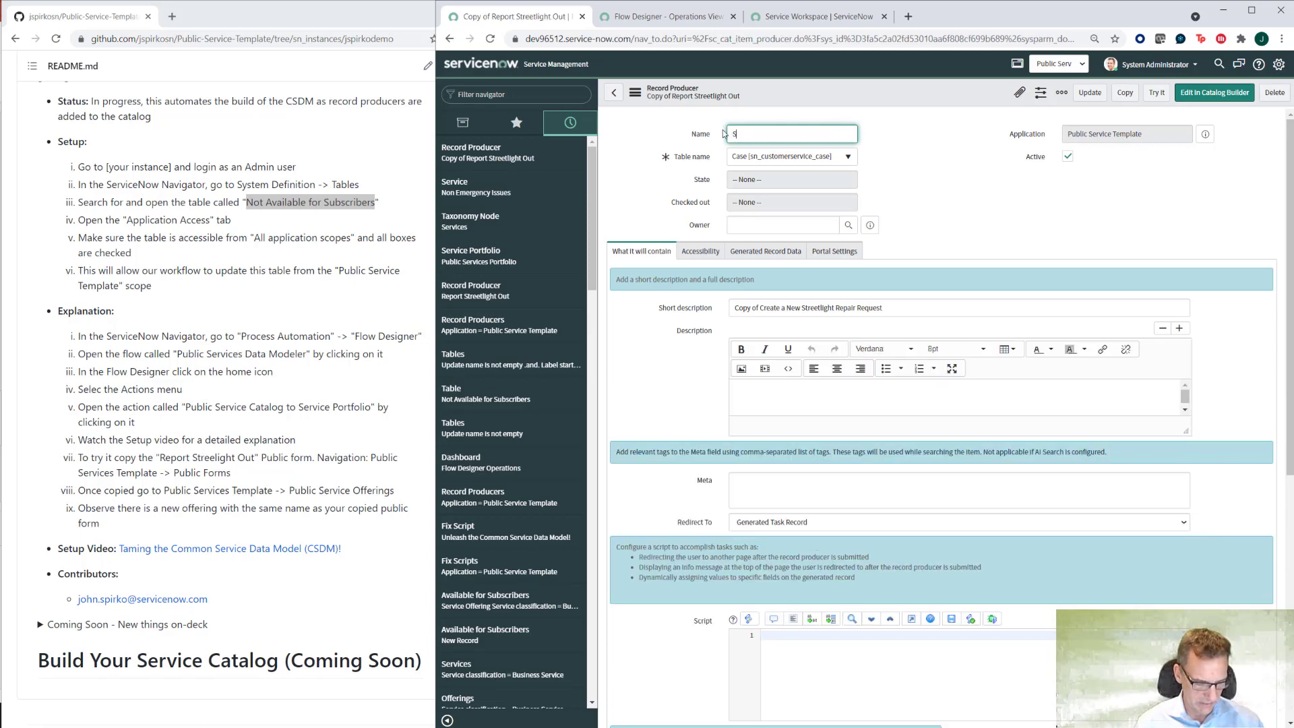
text(tudent)
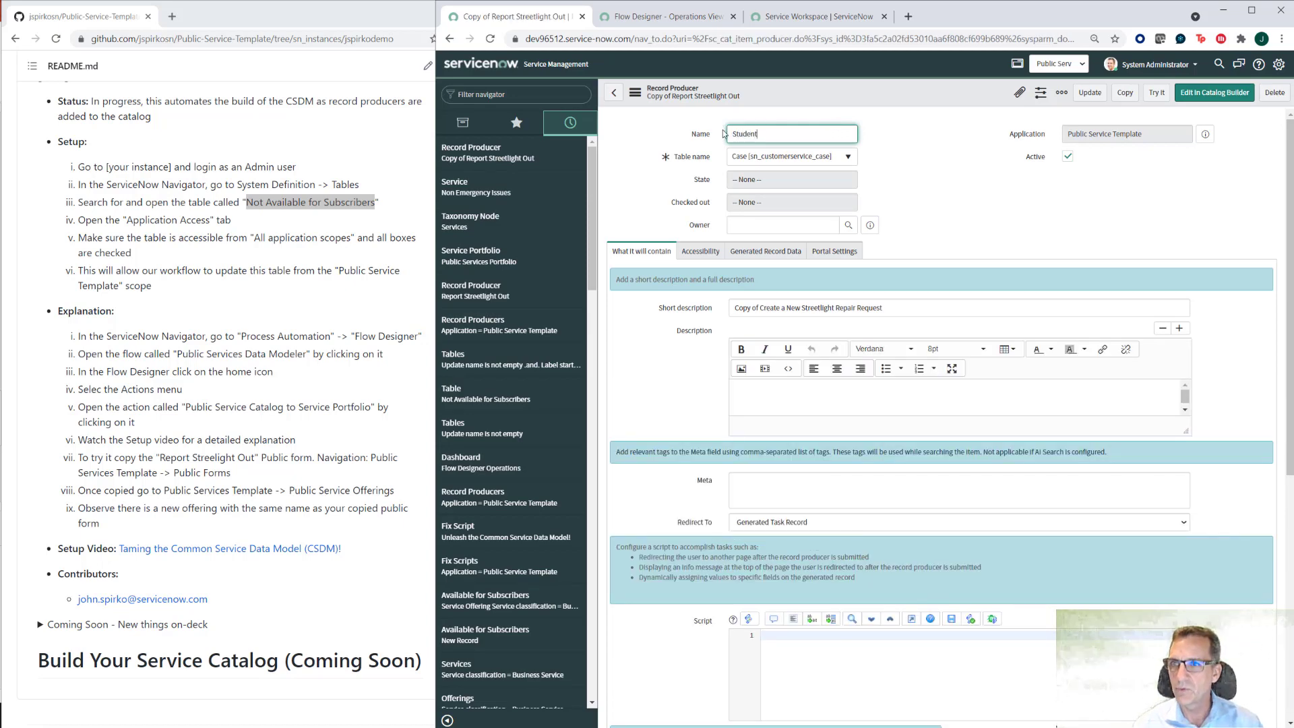
text( Appeal)
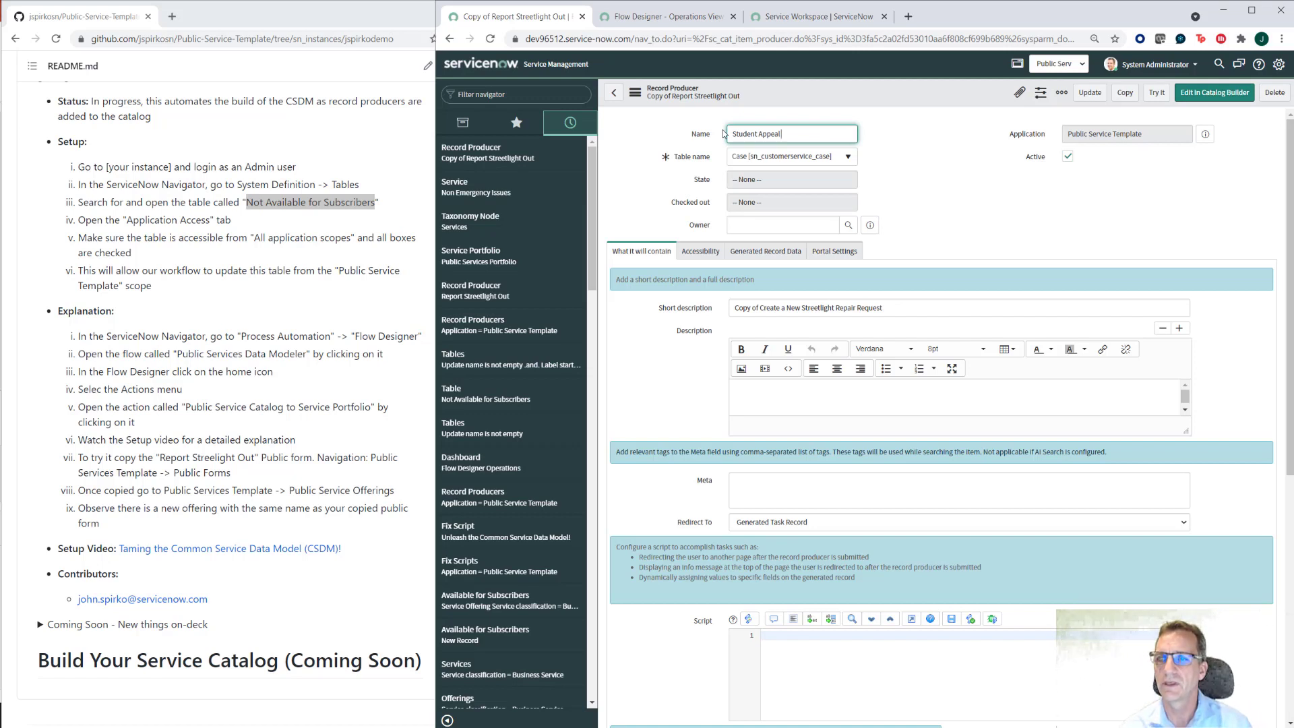
click(635, 92)
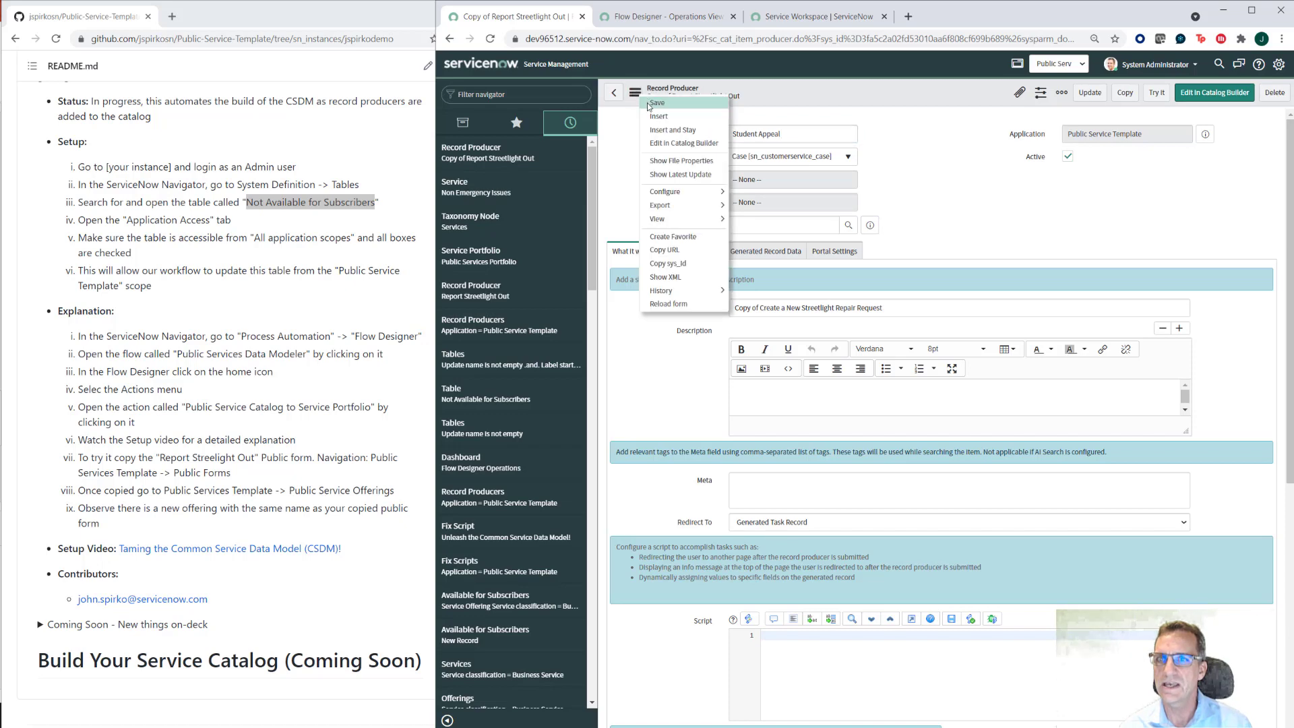
click(930, 218)
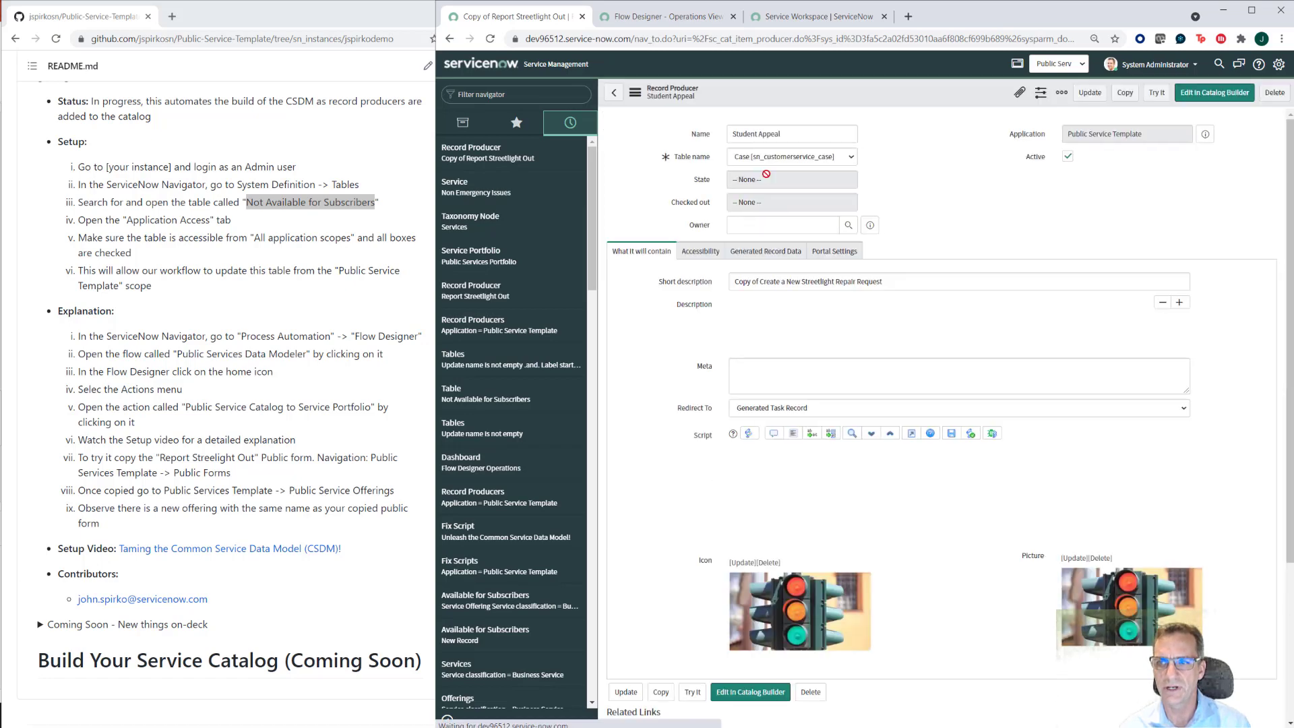
Delete the Non Emergency Issues category from the Student Appeal record producer's category list.
scroll(961, 483, down, 4)
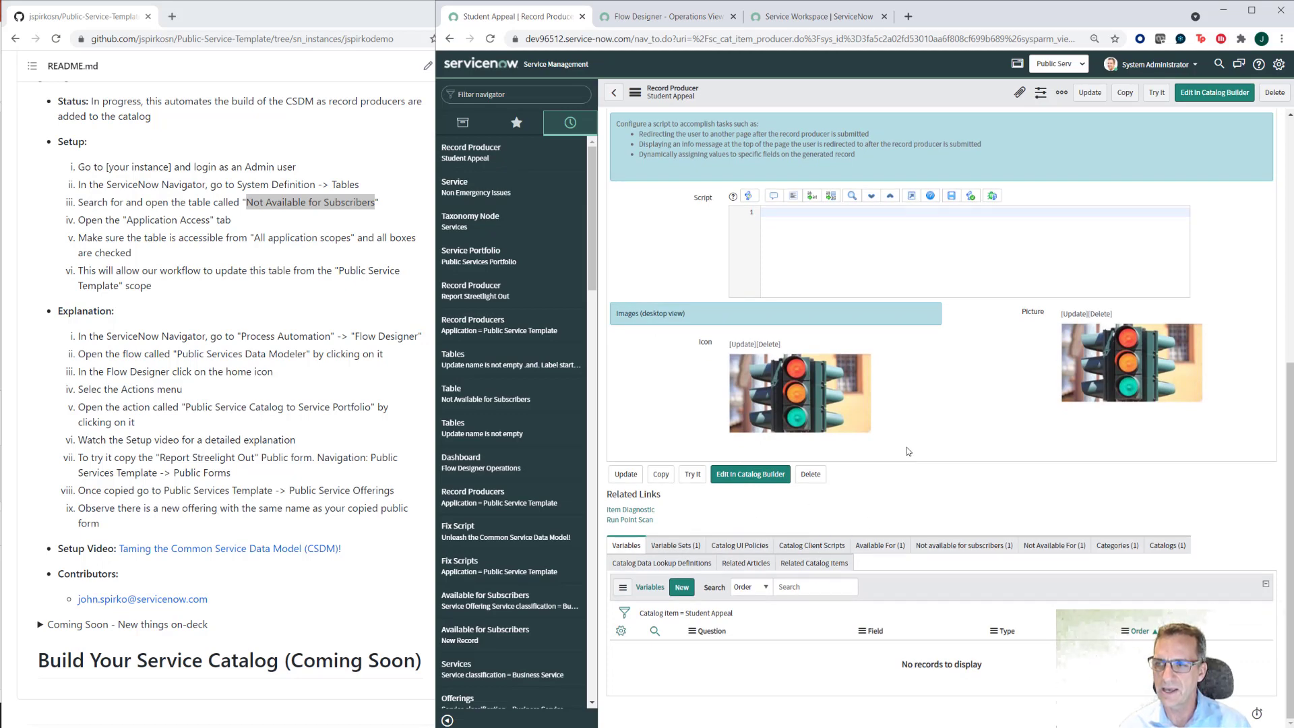
click(1114, 548)
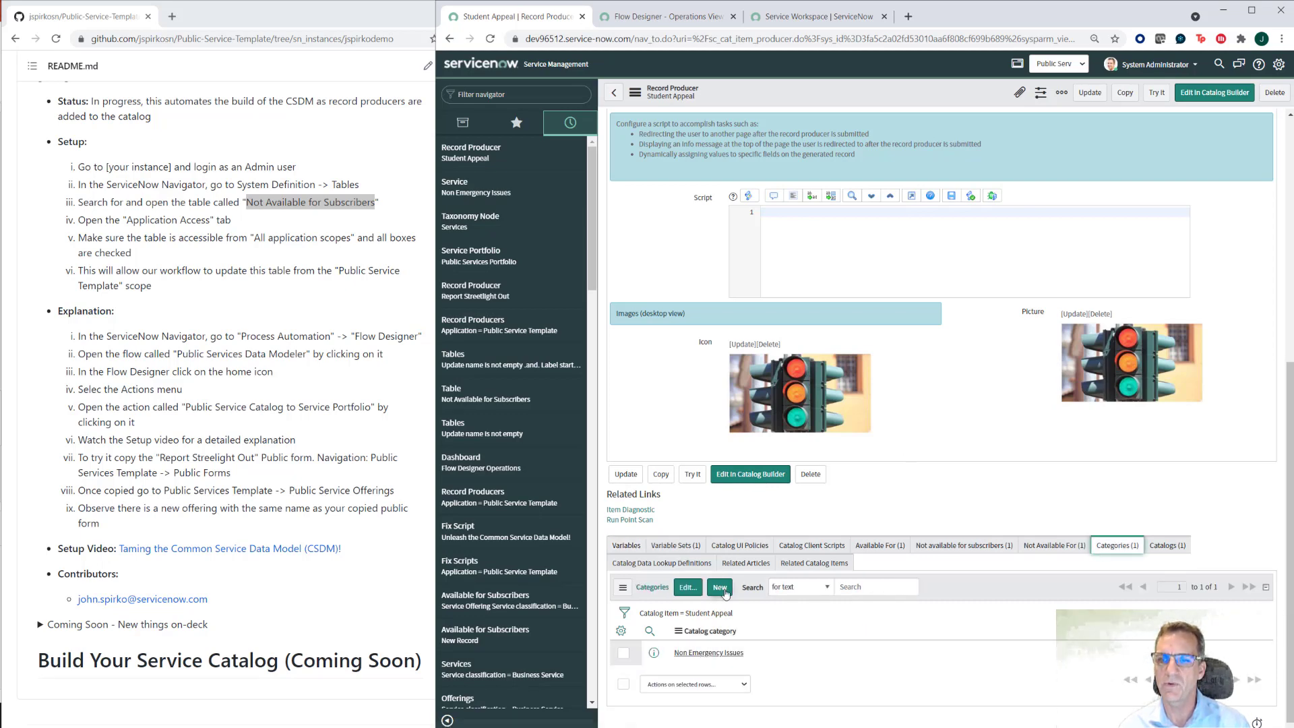
click(721, 588)
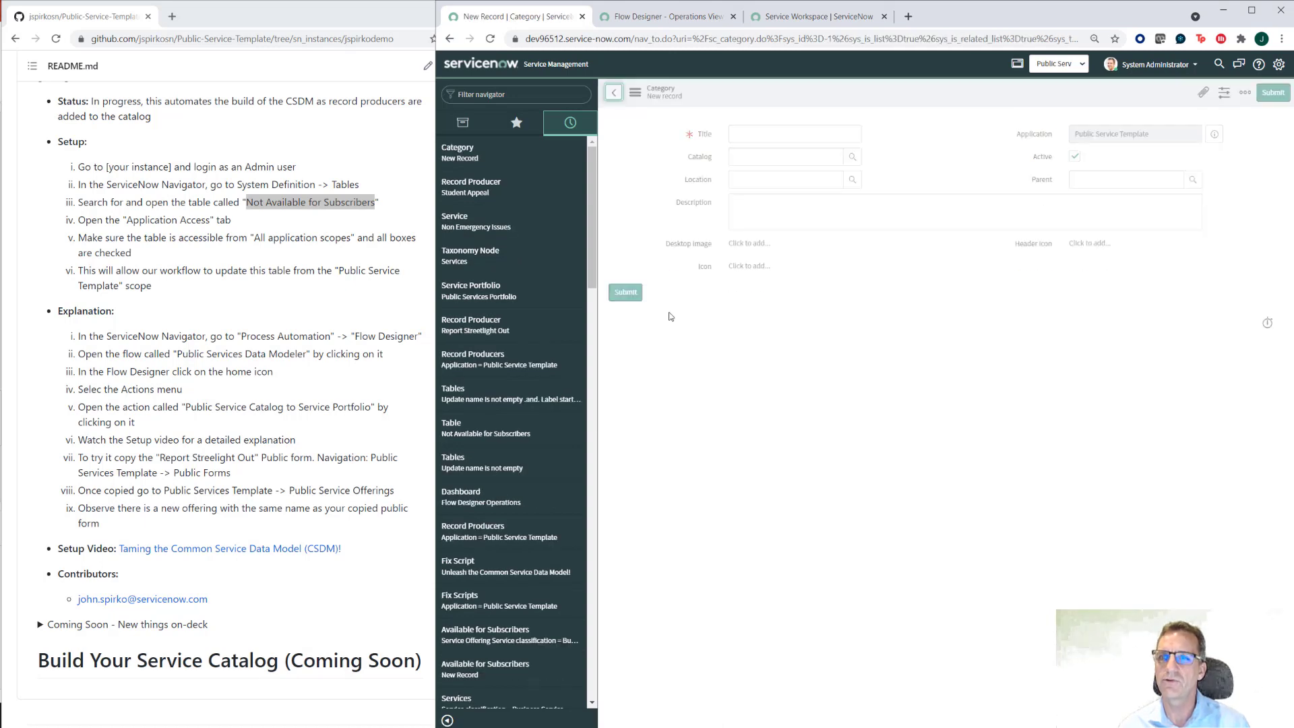
scroll(740, 487, down, 7)
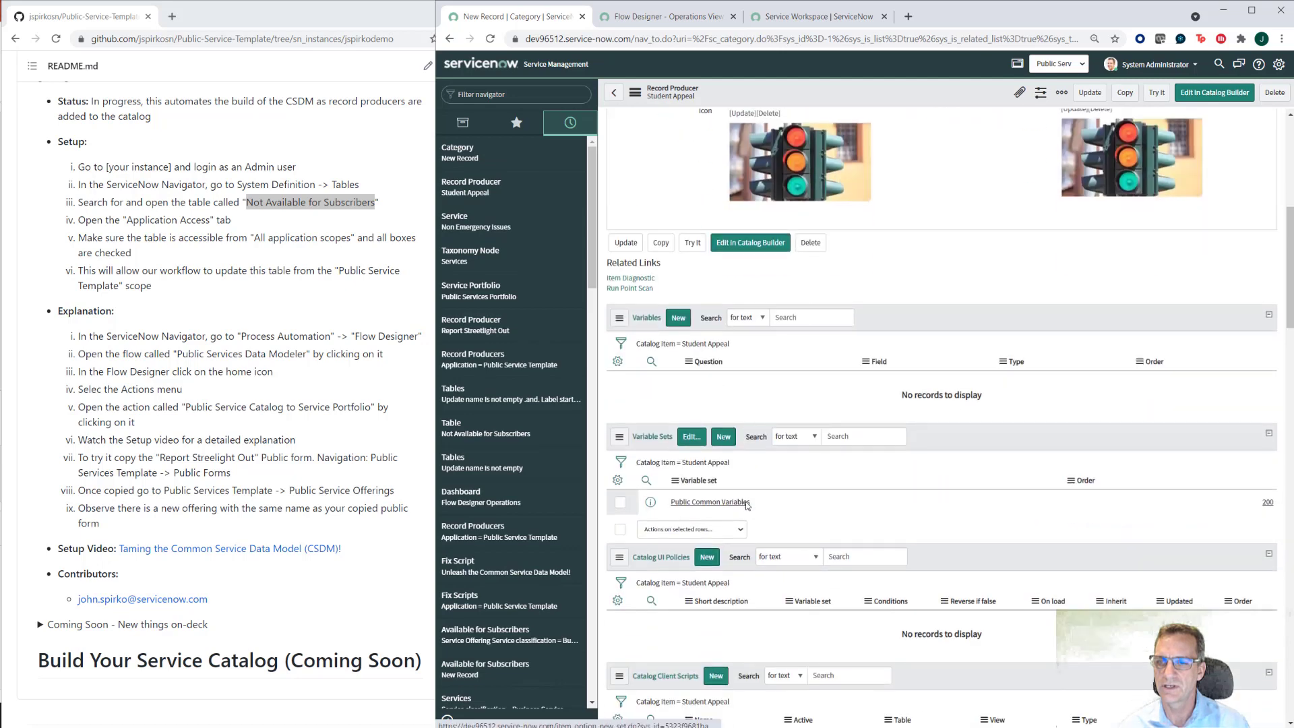
scroll(752, 672, up, 3)
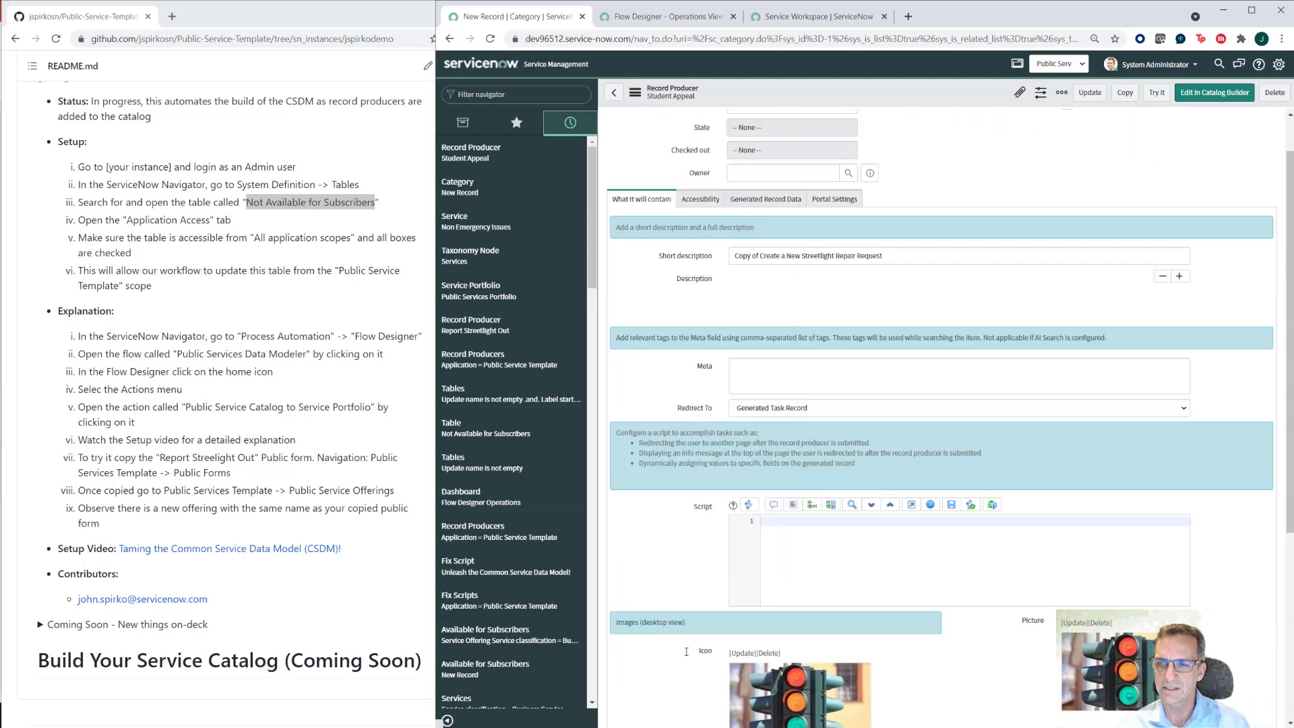
scroll(700, 651, down, 4)
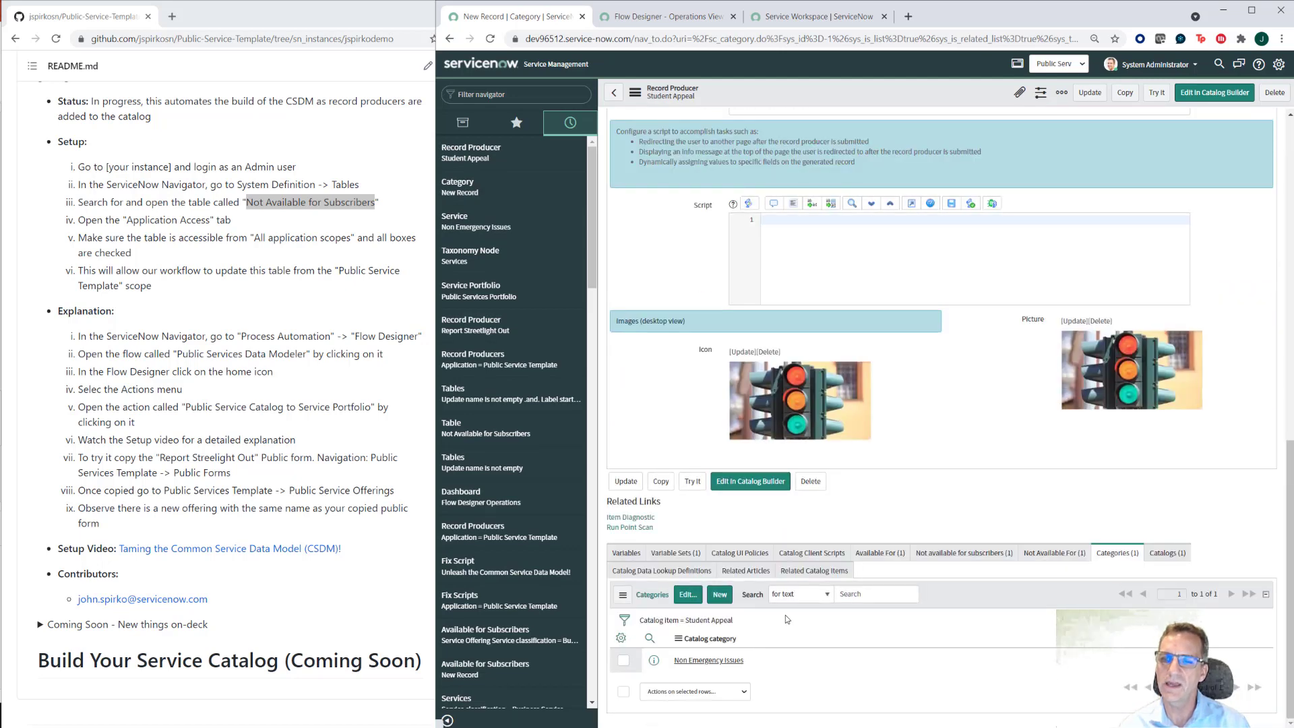
click(624, 660)
click(743, 692)
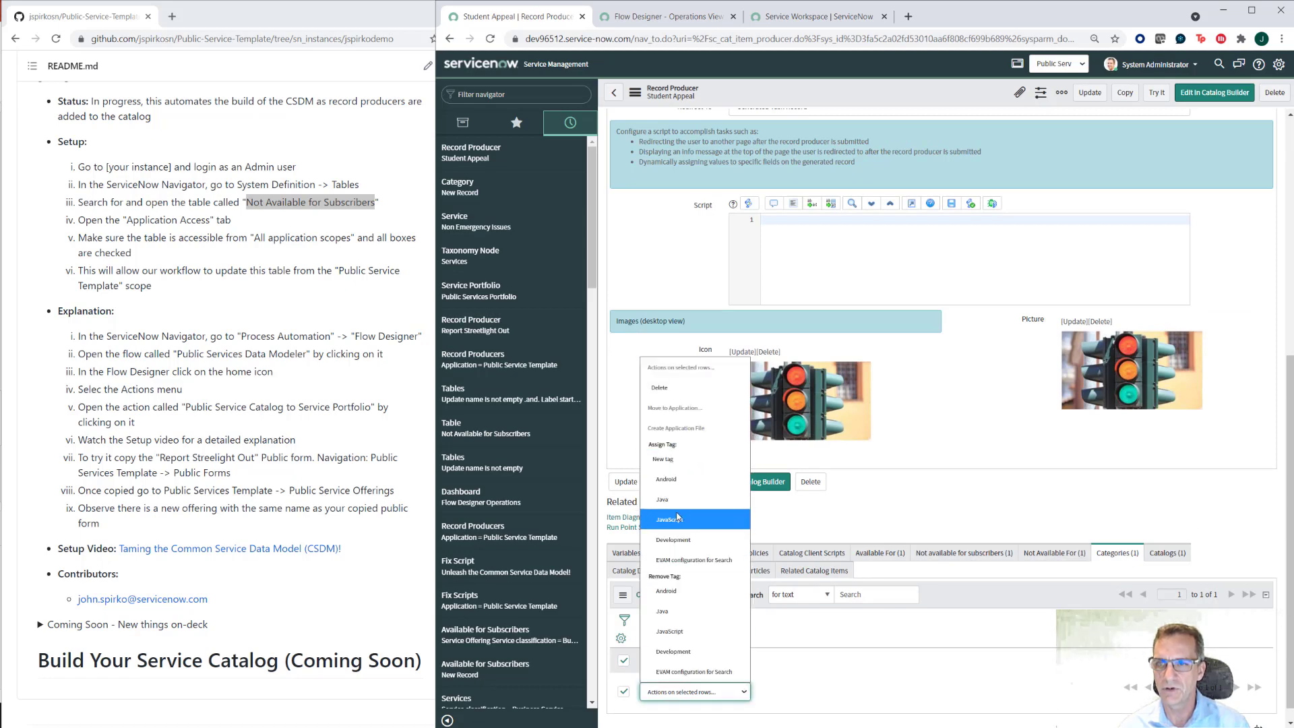
click(676, 389)
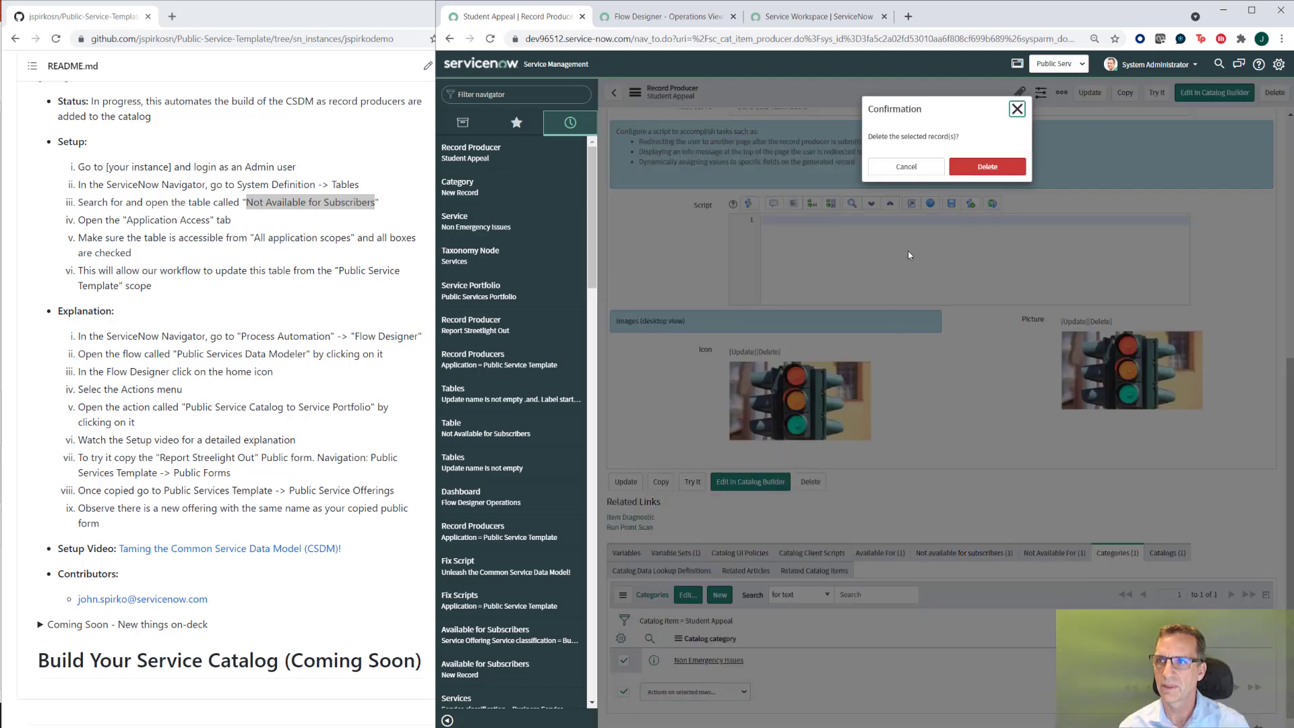
click(990, 166)
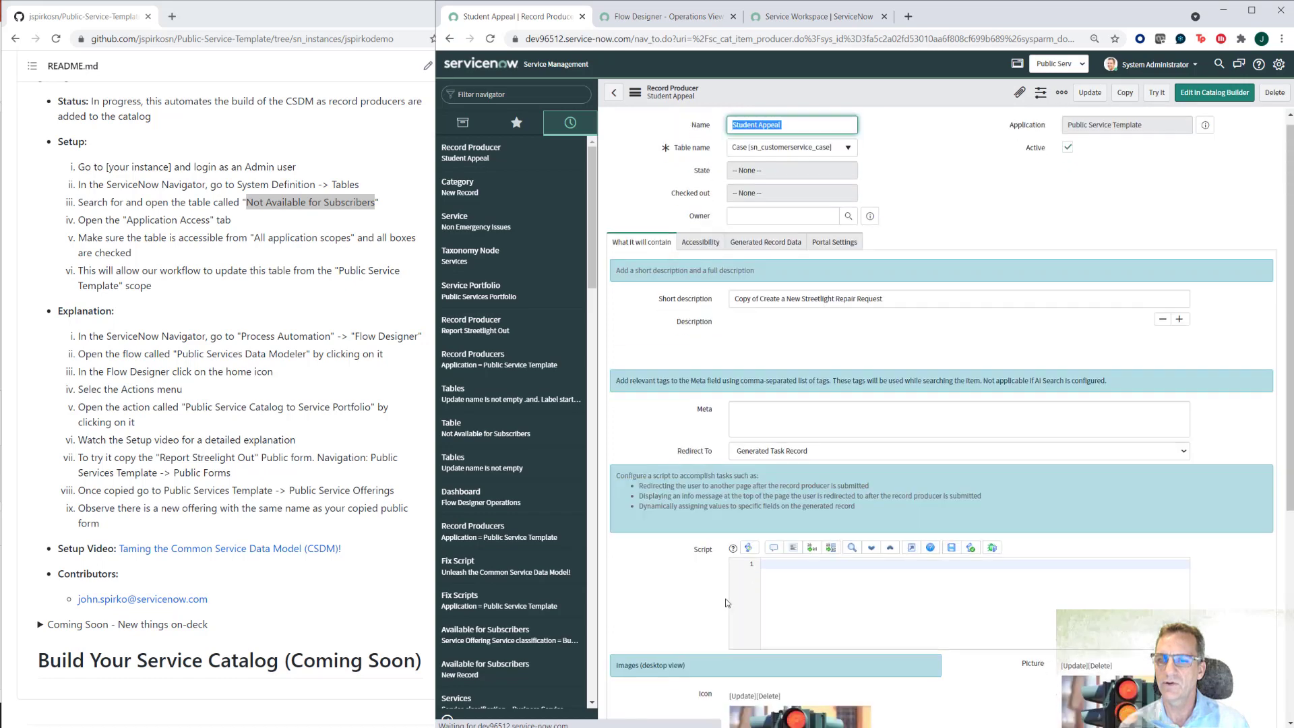
Start a new category for the record producer, titled Leagal and assigned to the Public Service Catalog.
scroll(726, 603, down, 5)
click(720, 605)
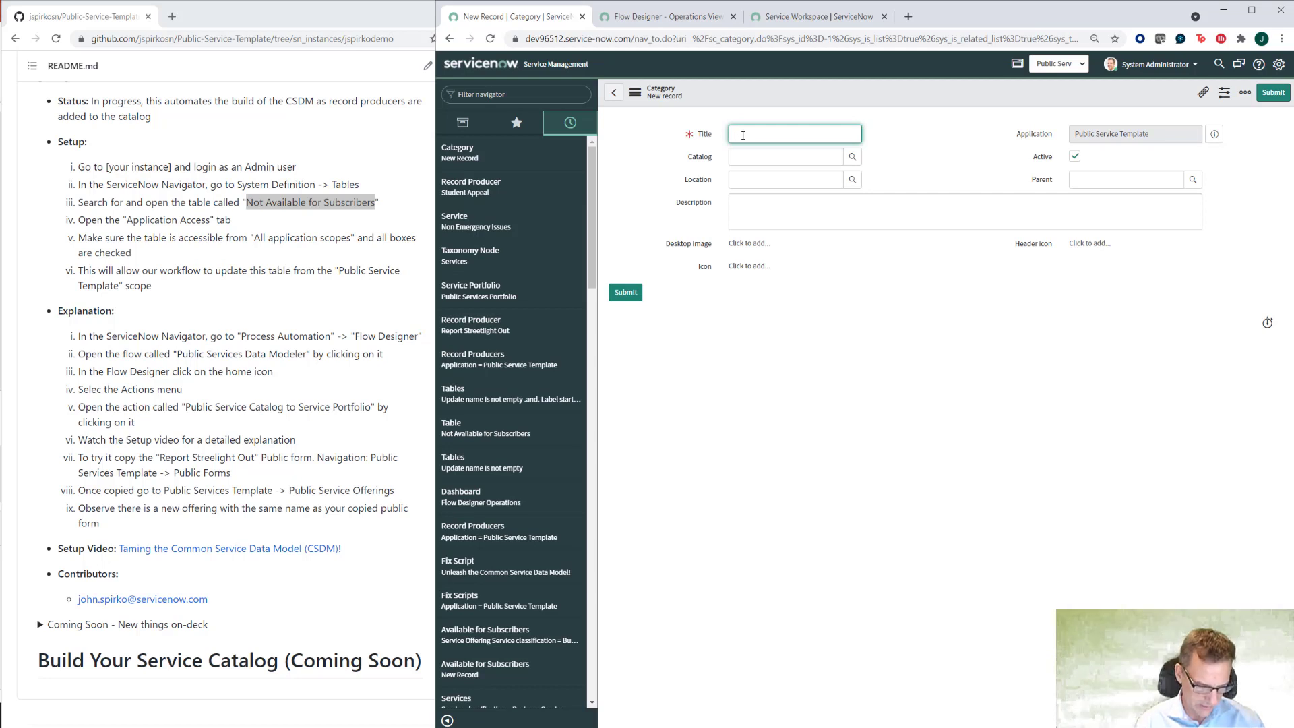
text(gal)
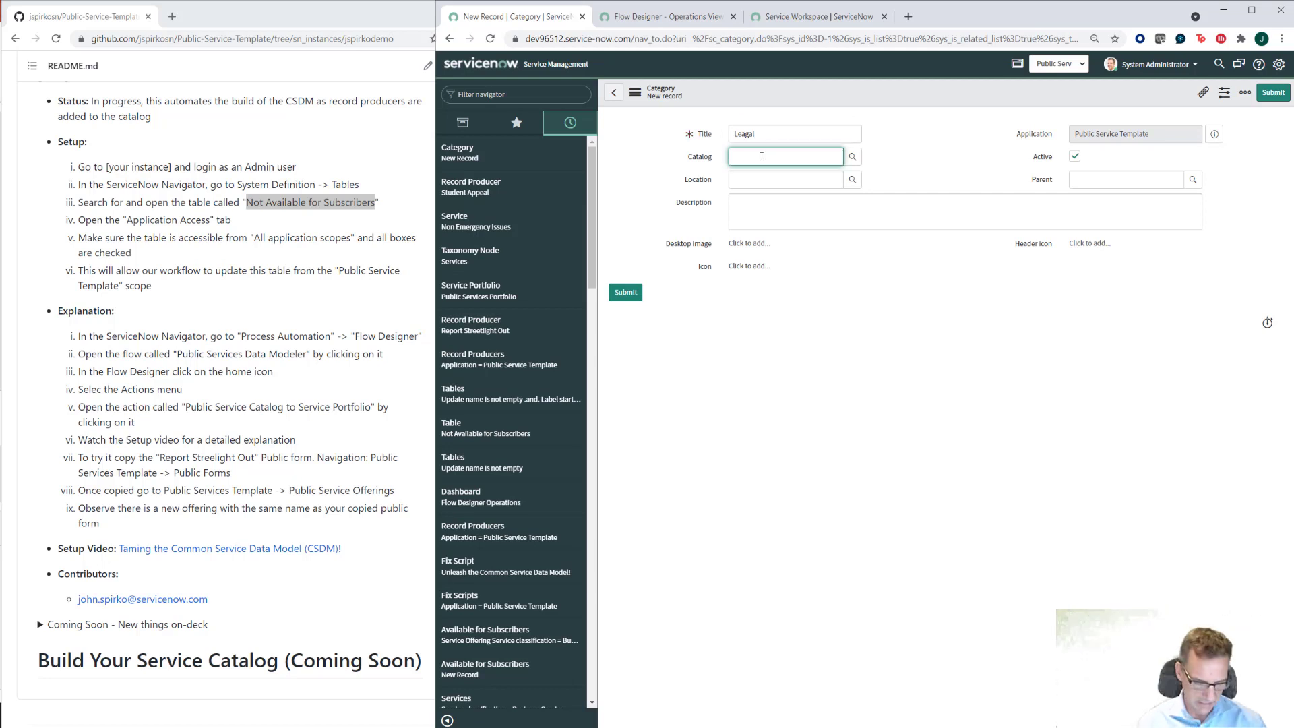
text(Pub)
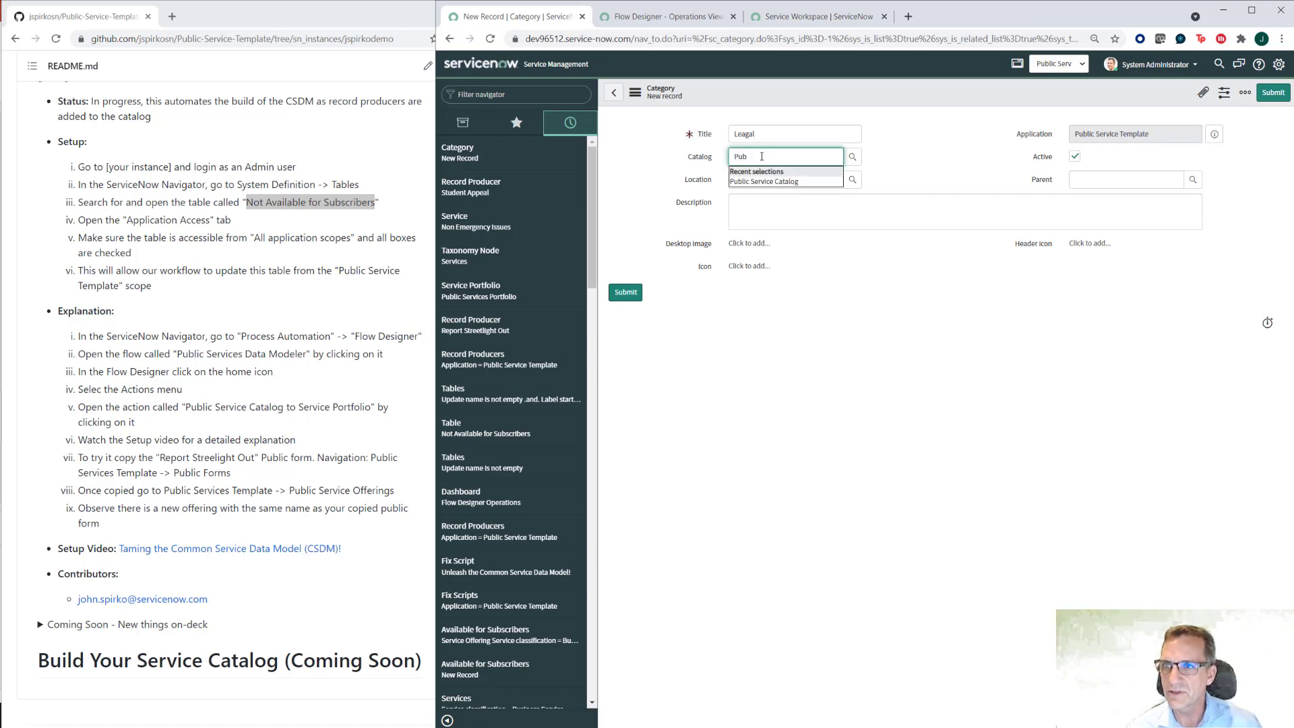
key(Down)
key(Return)
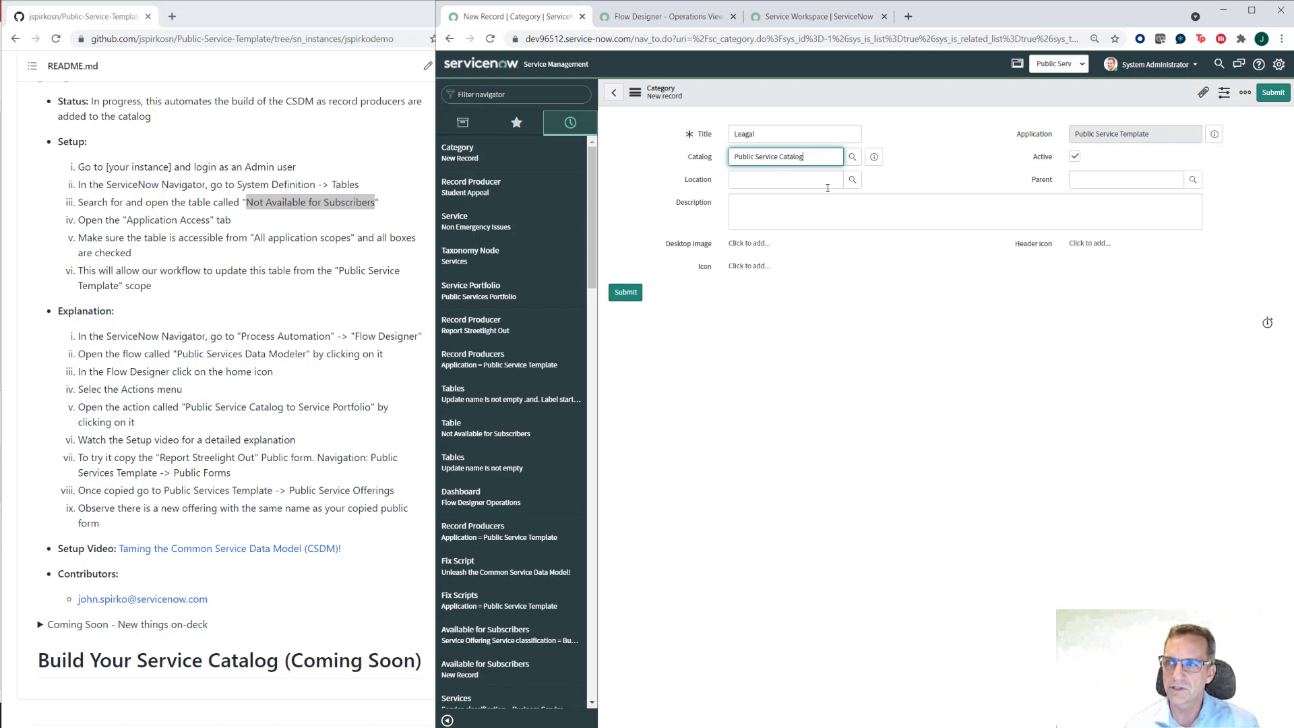
Create a Student Services category in the Public Service Catalog as Leagal's parent and submit the Leagal category.
click(1193, 179)
click(769, 236)
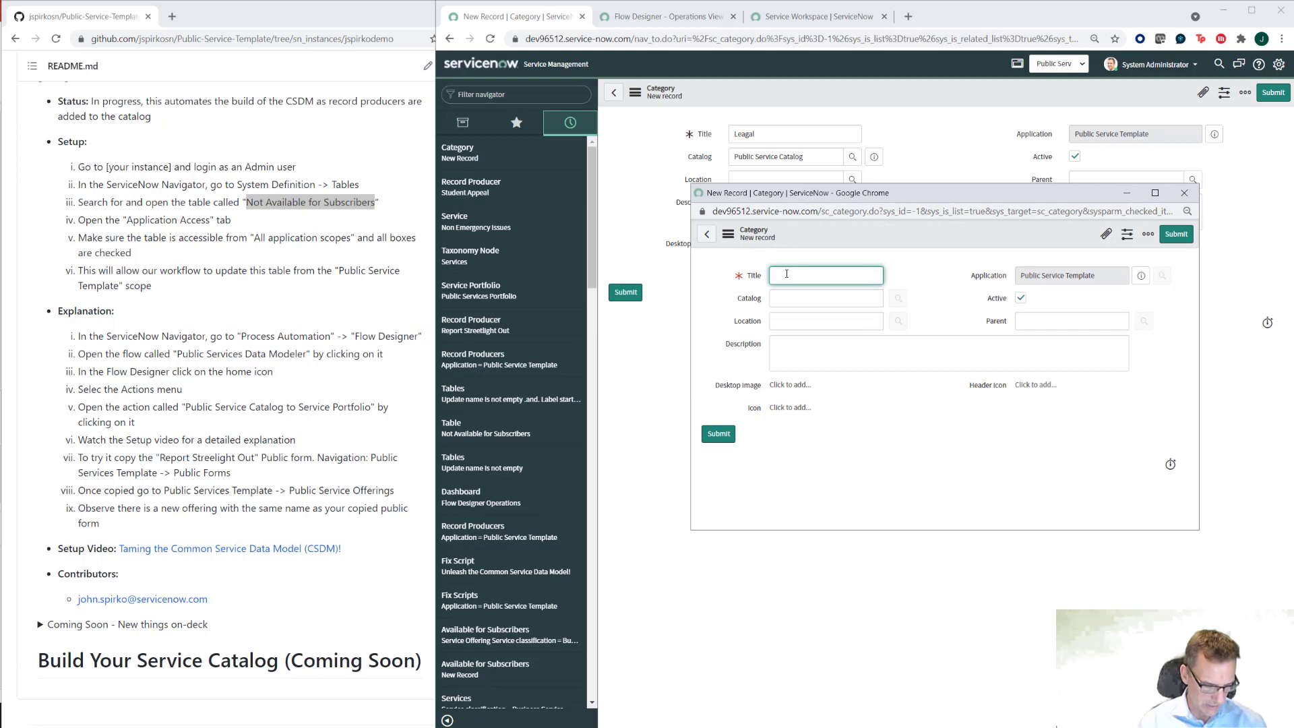
text(Student Ser)
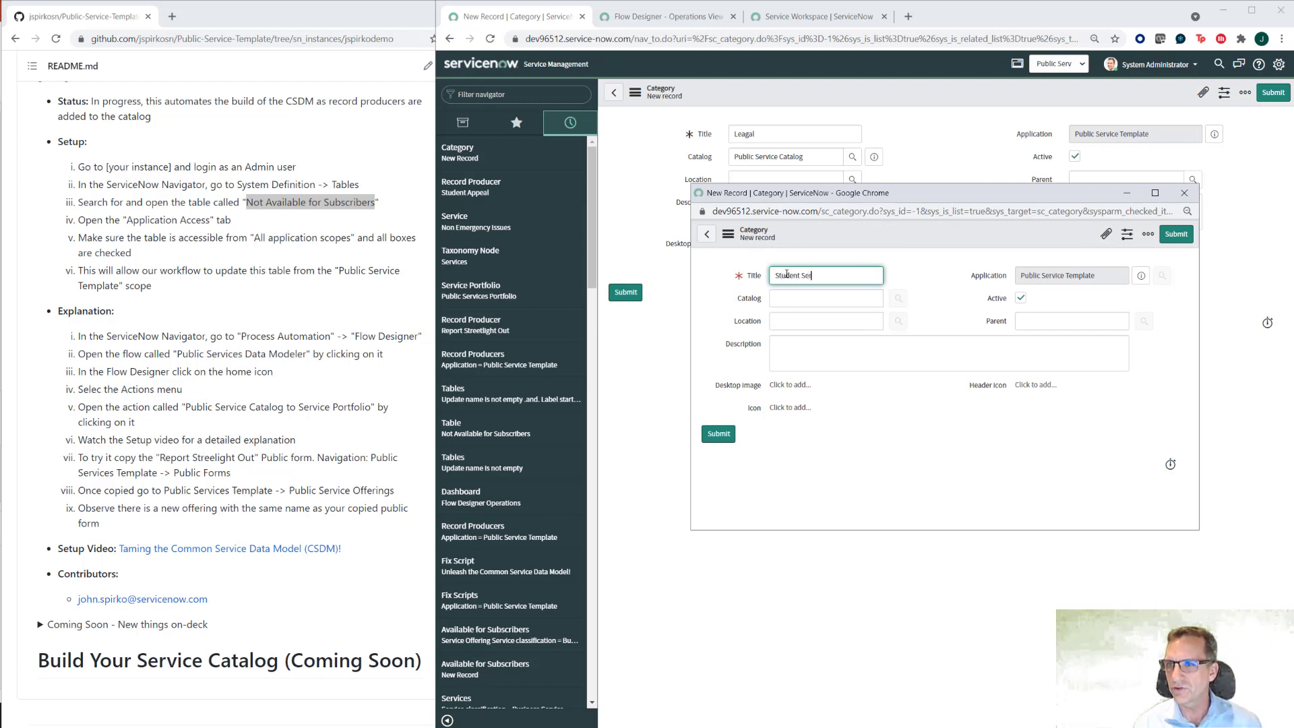
text(vices)
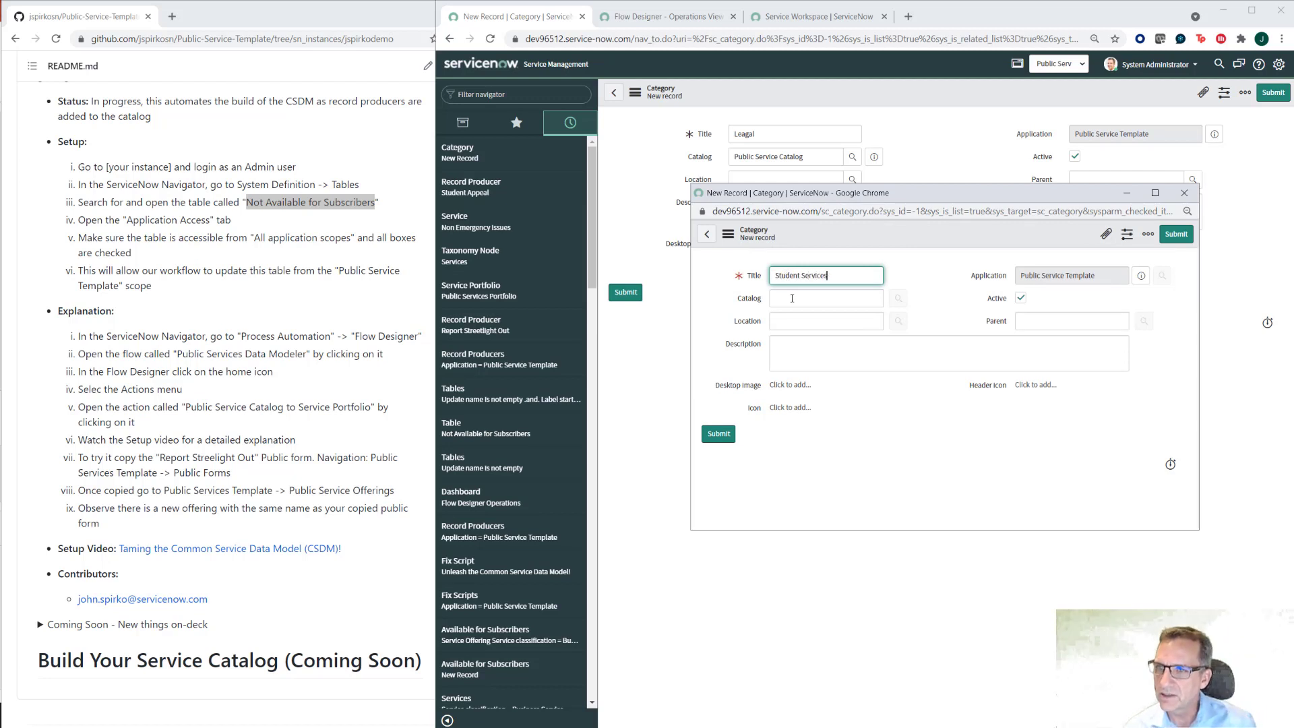
click(791, 298)
text(Pu)
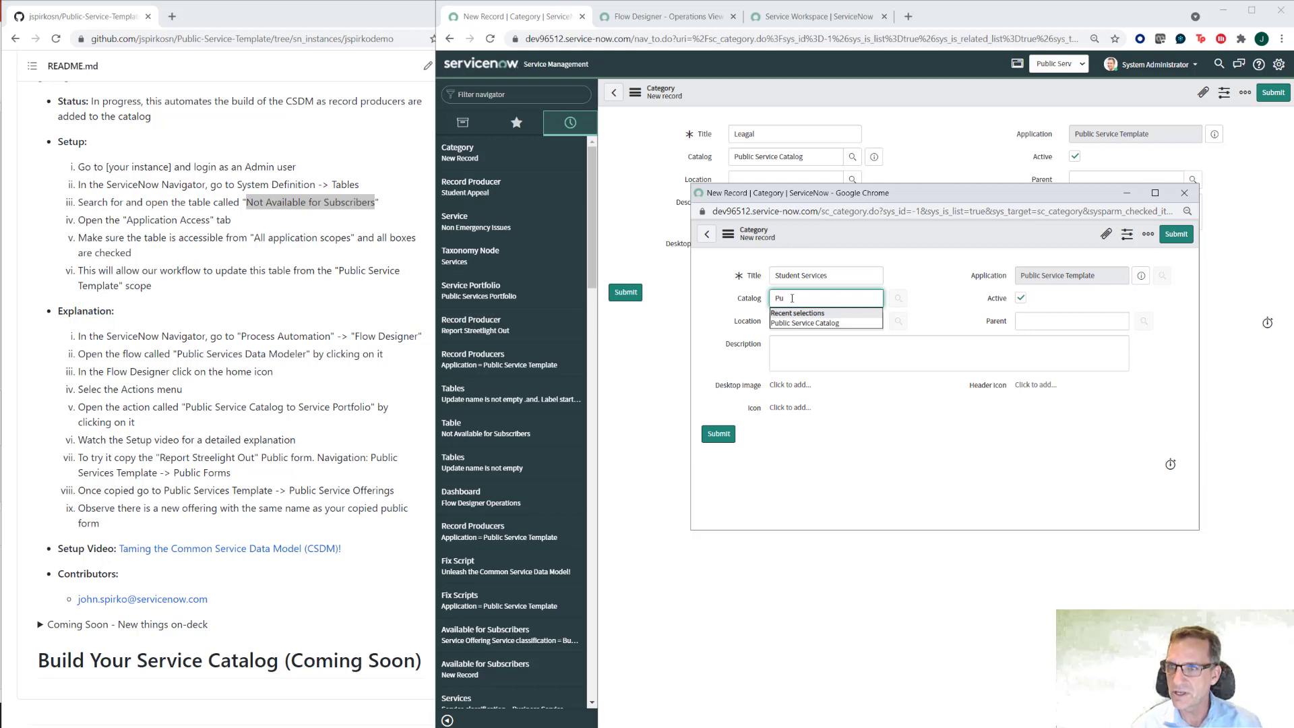
key(Down)
key(Return)
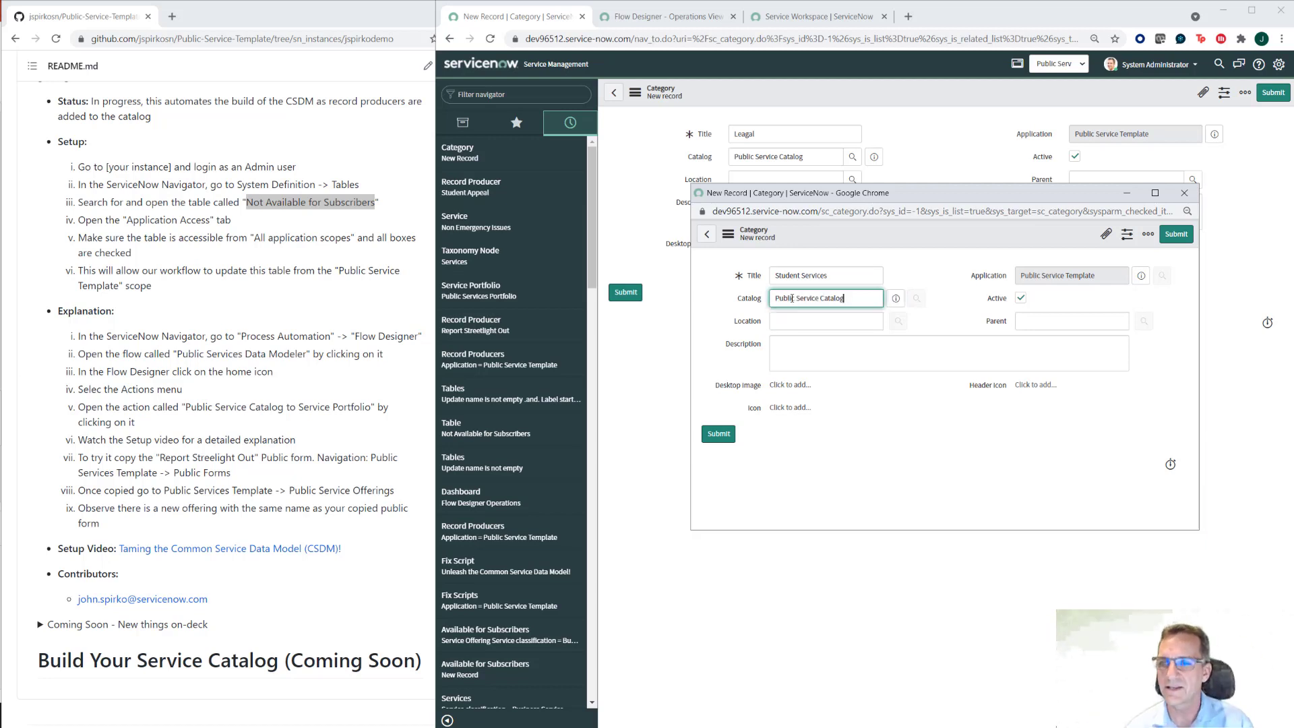
click(717, 435)
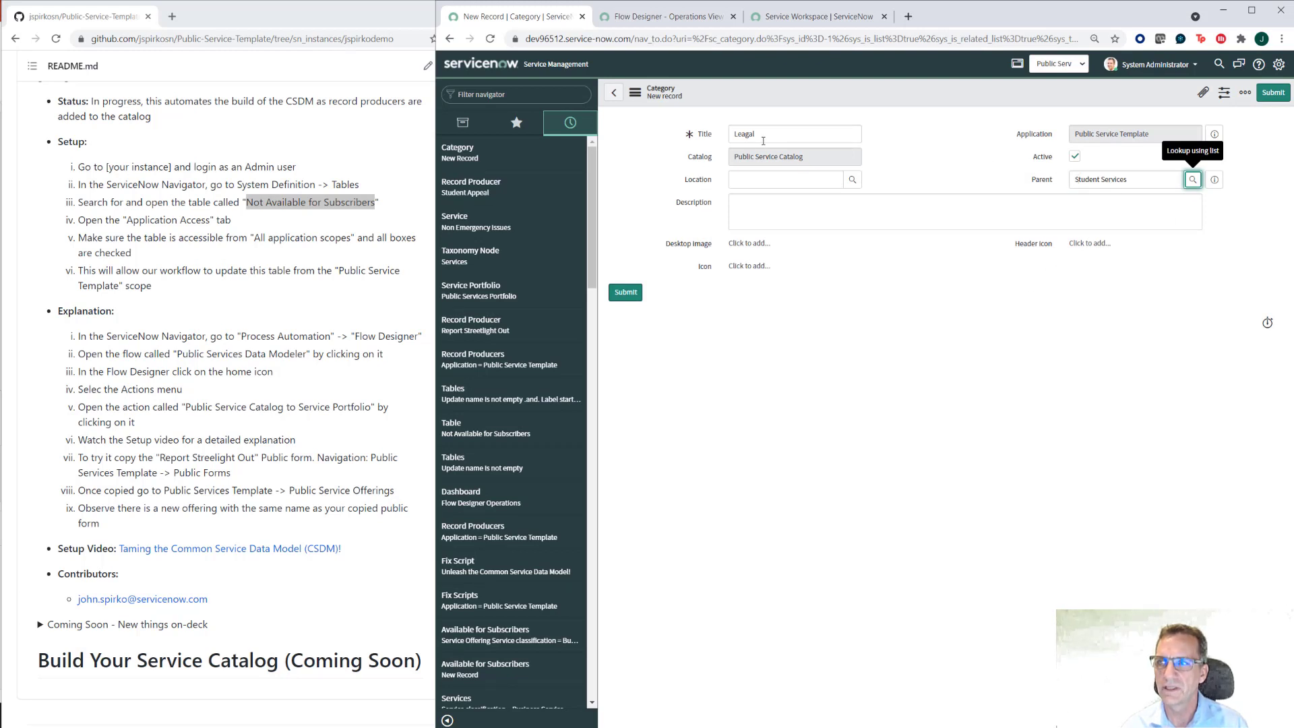
click(624, 294)
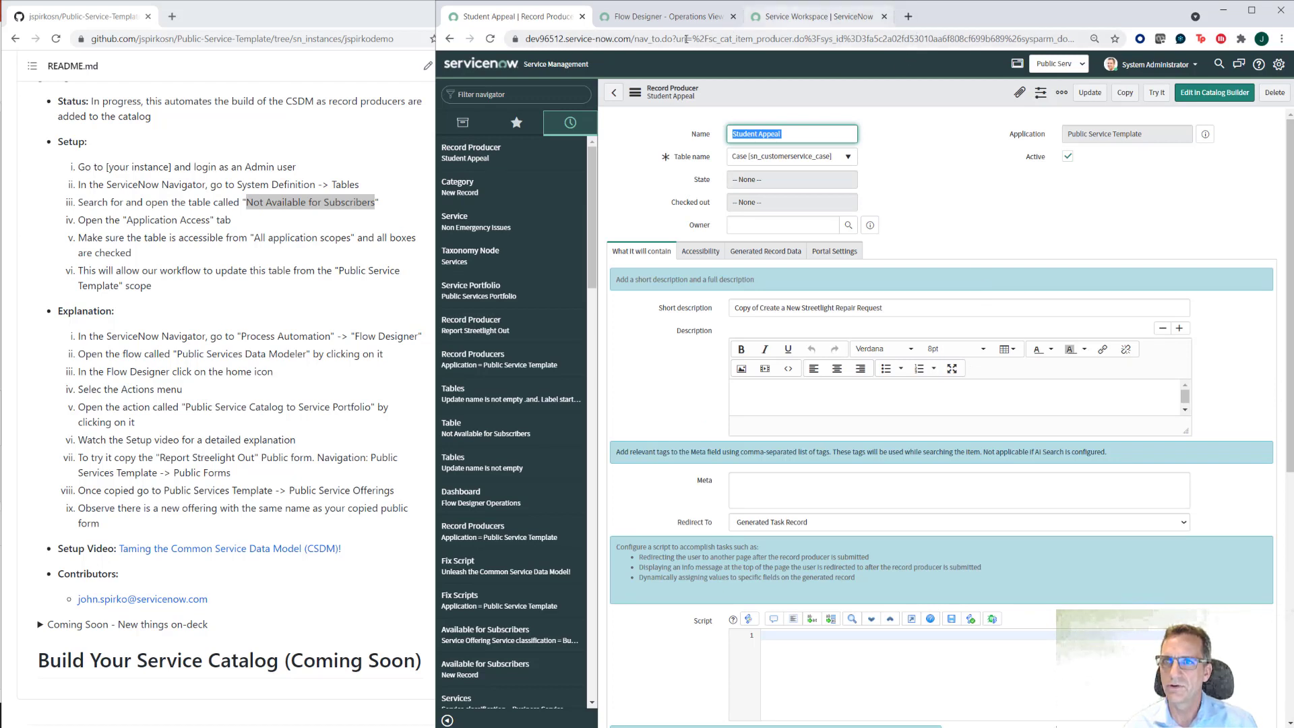
Open the instance's /pub portal in a duplicate browser tab and browse to the Leagal category under Student Services.
right_click(556, 22)
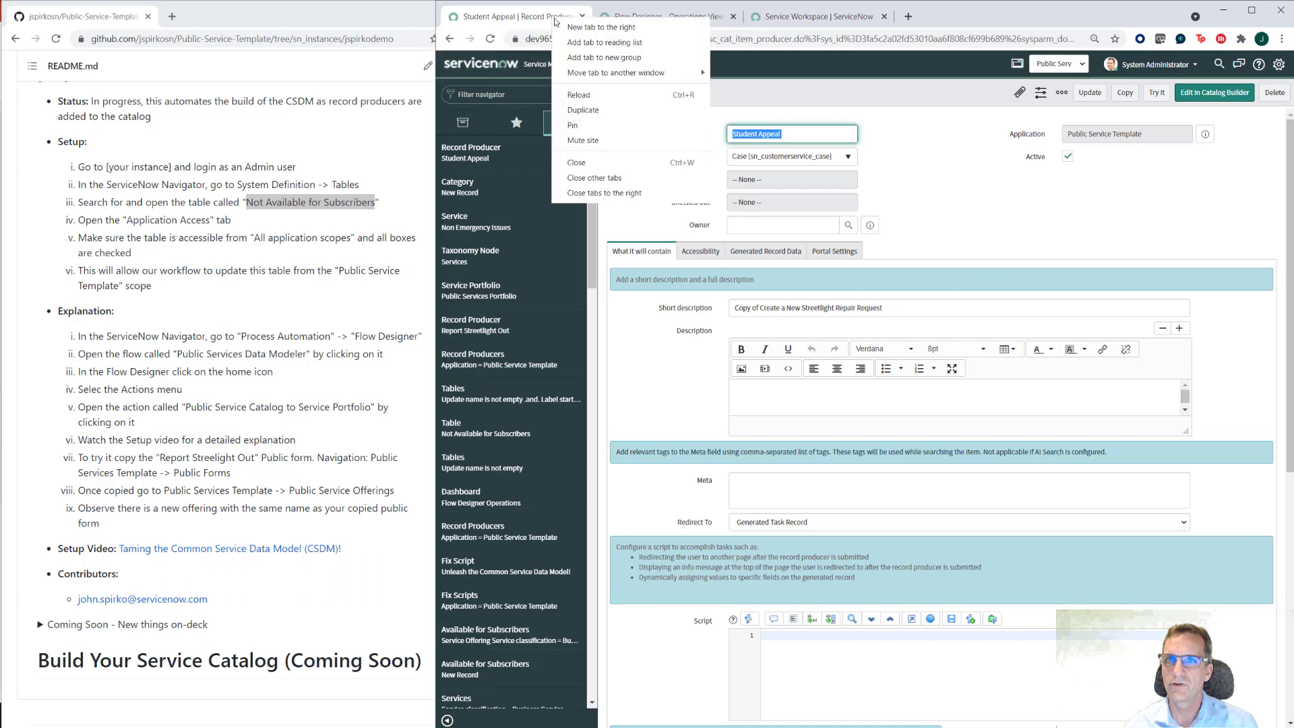
click(583, 110)
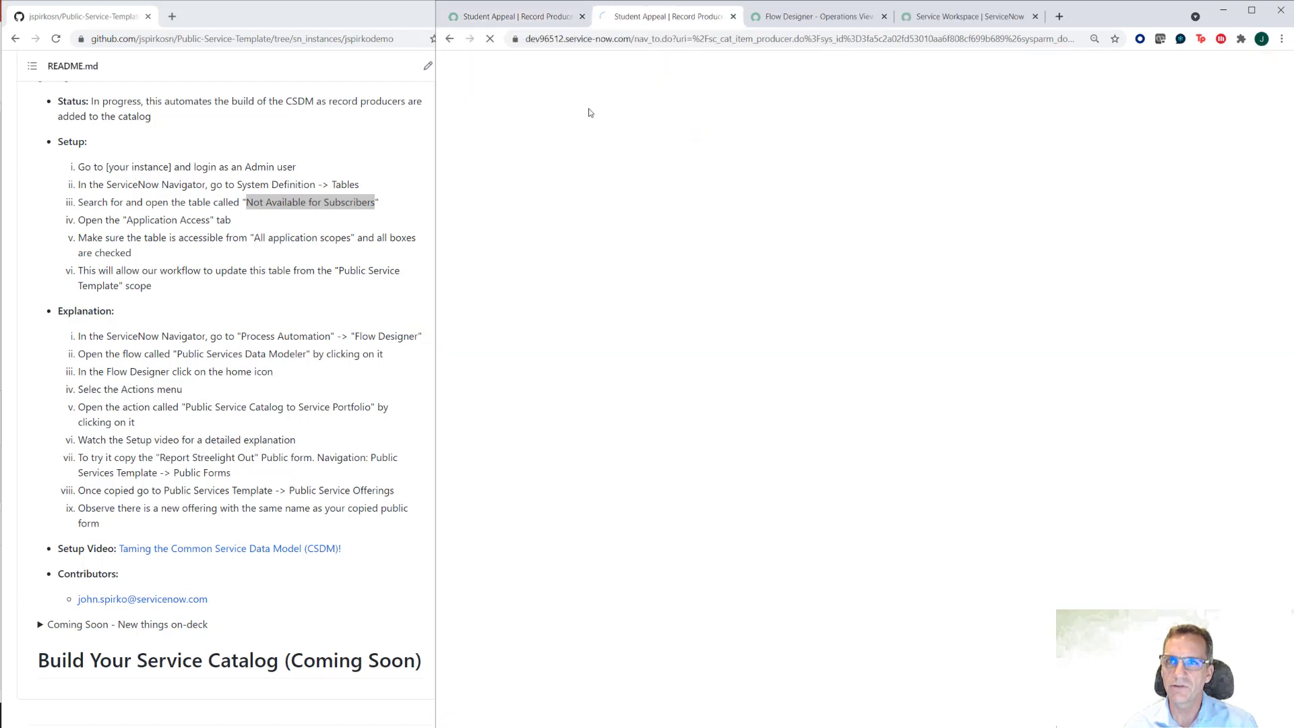
click(627, 39)
click(612, 43)
click(638, 42)
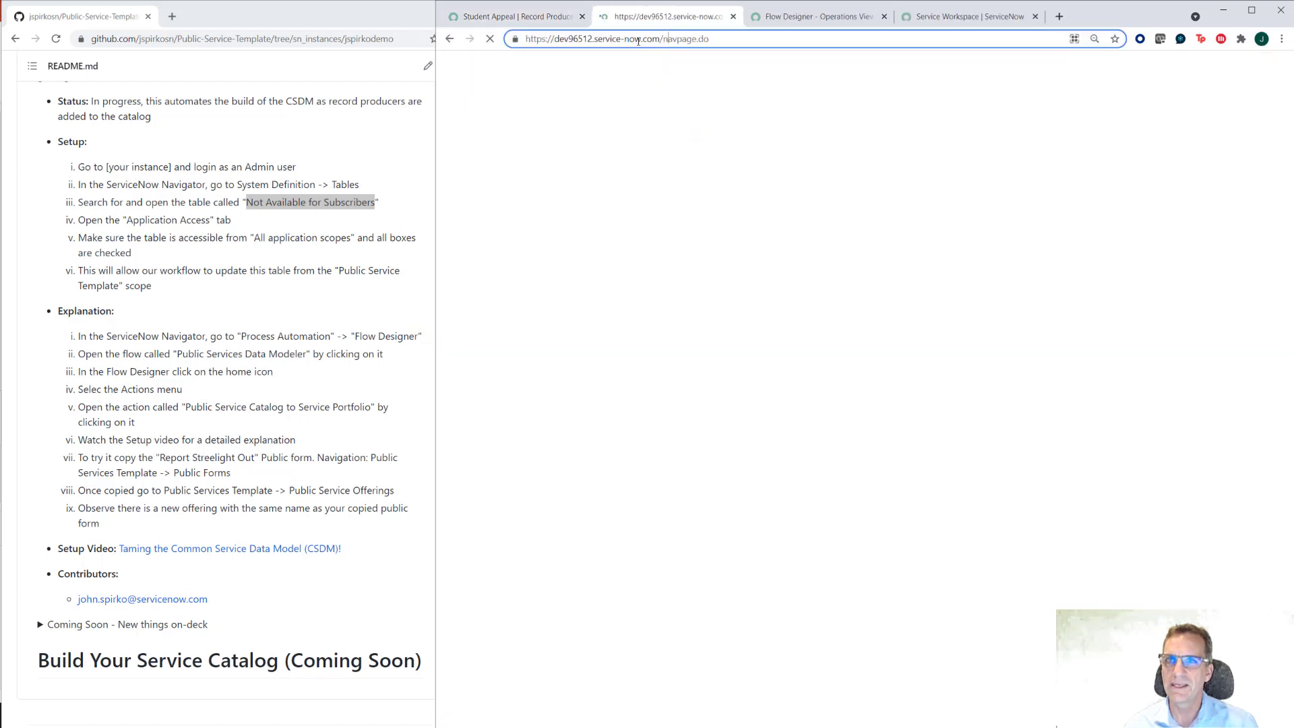
drag(663, 39, 752, 51)
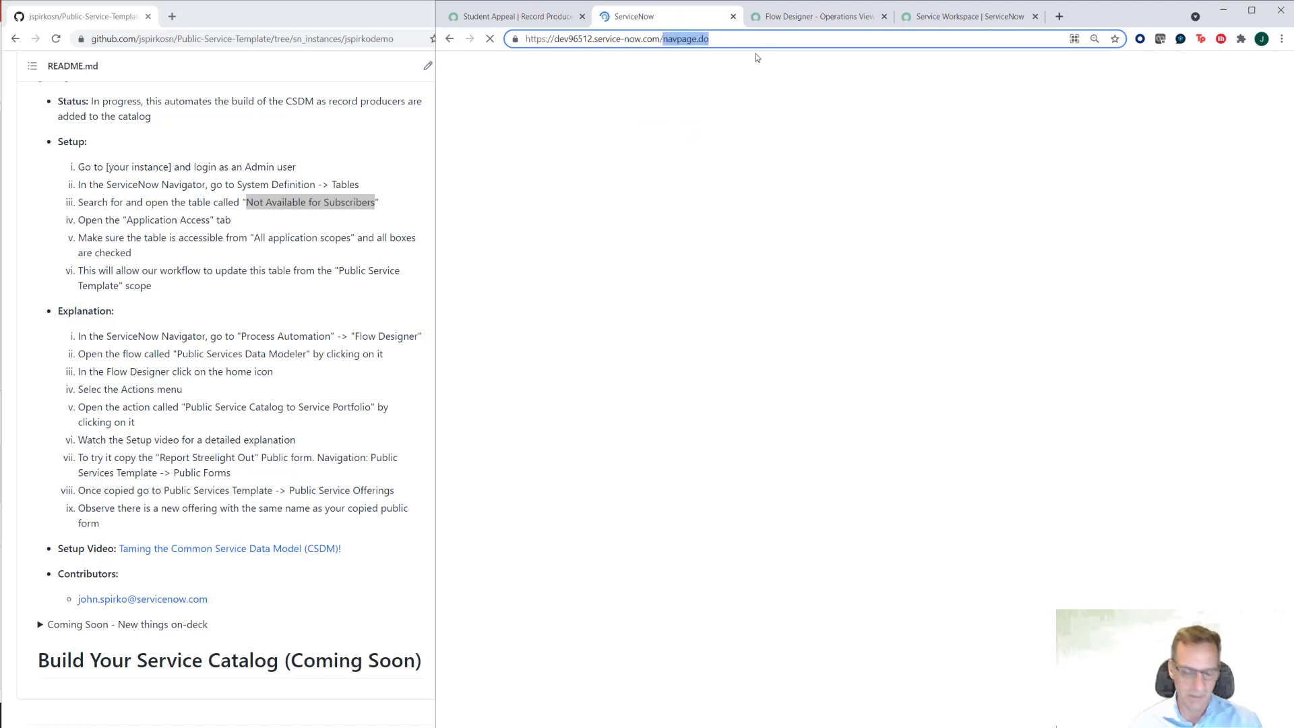
text(pub)
key(Return)
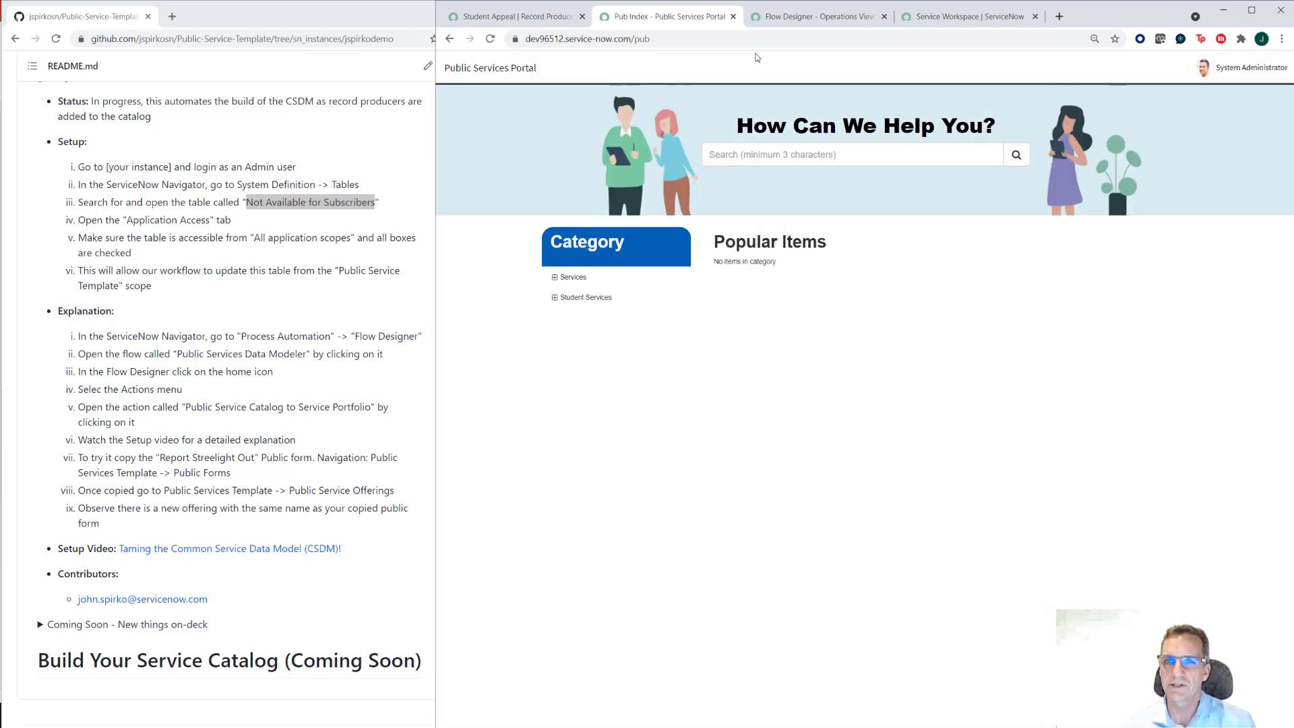
click(555, 298)
click(568, 320)
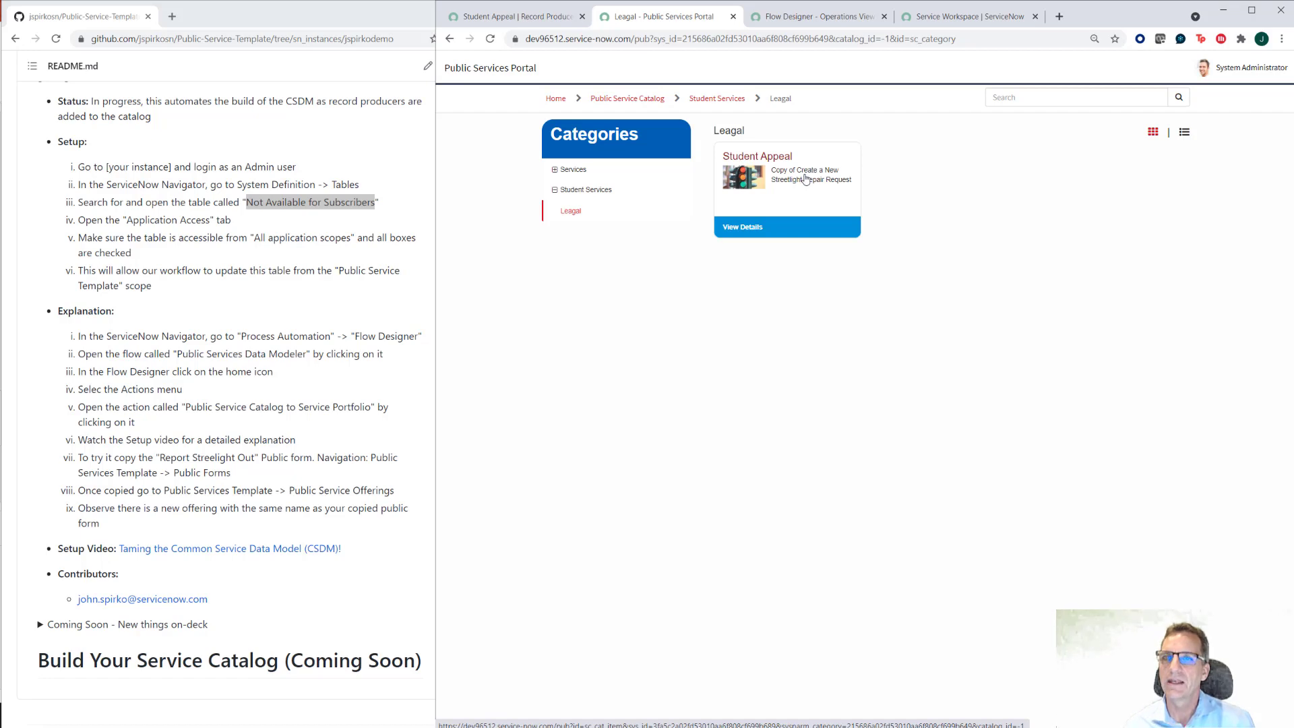
Return to the record producer tab and follow the Public Services Portfolio through the Student Services taxonomy node to the Leagal service.
click(522, 23)
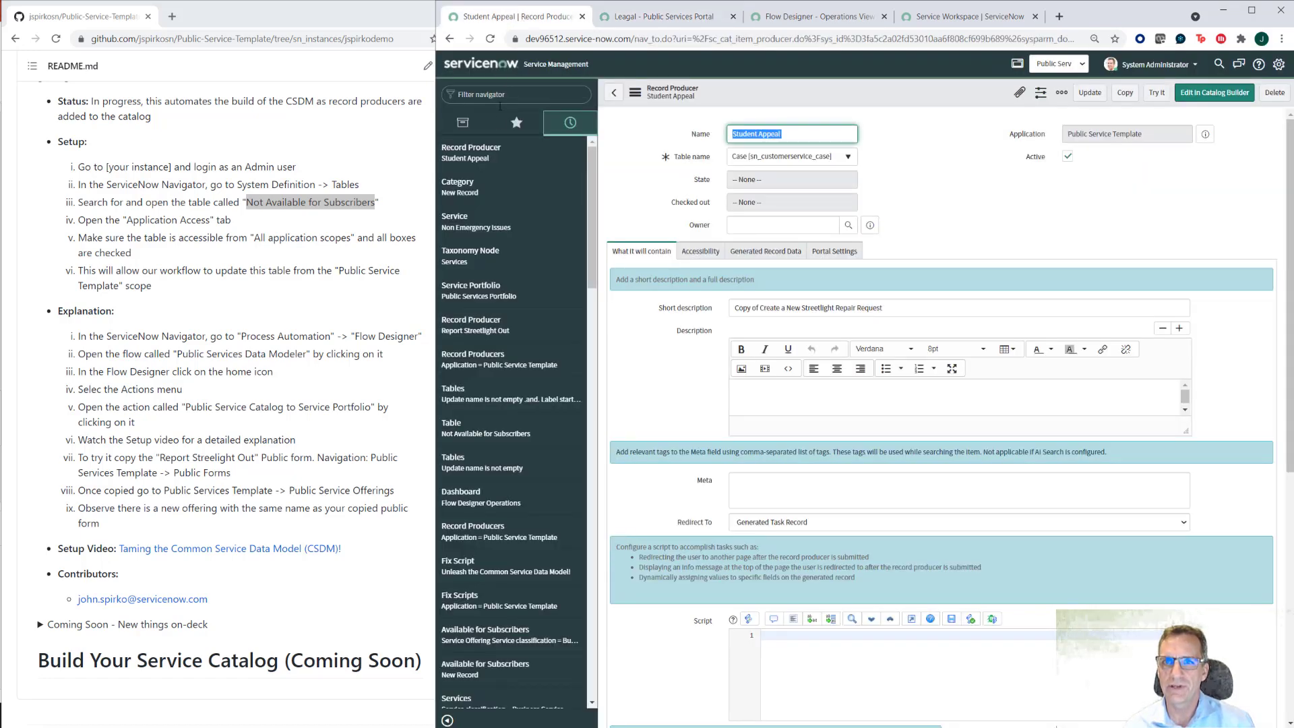
click(514, 126)
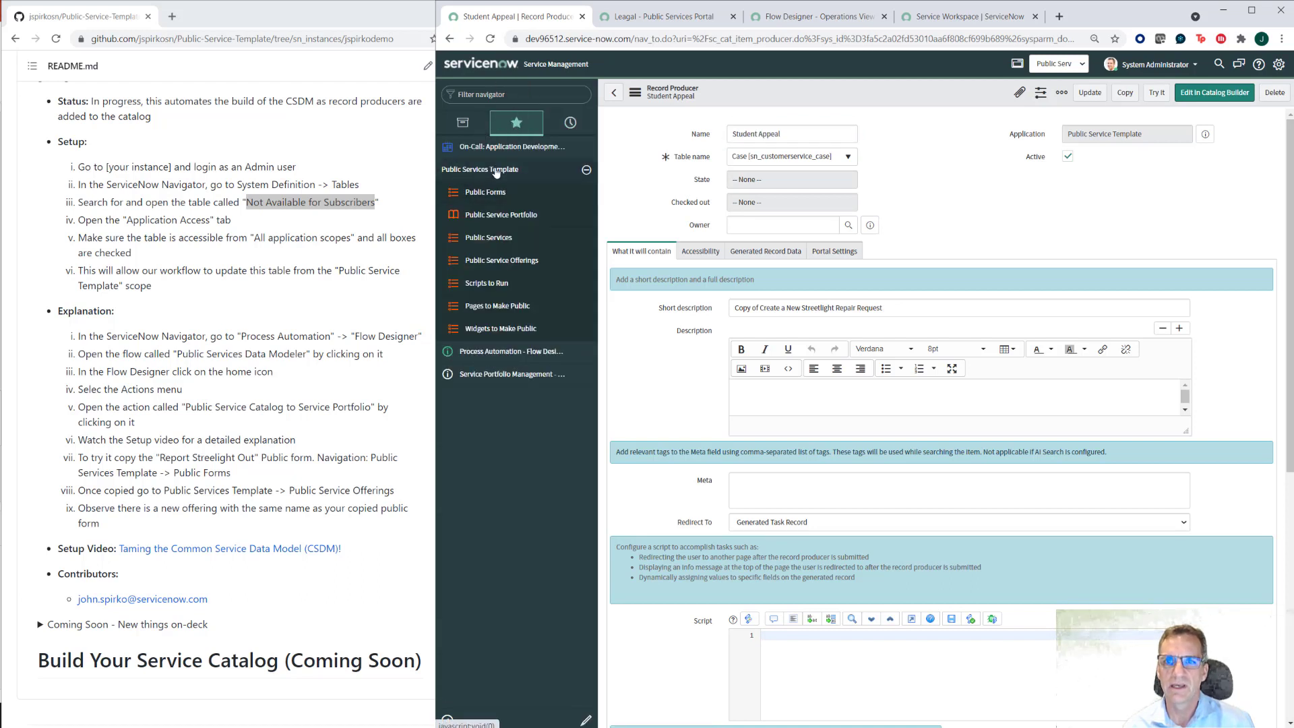
click(495, 215)
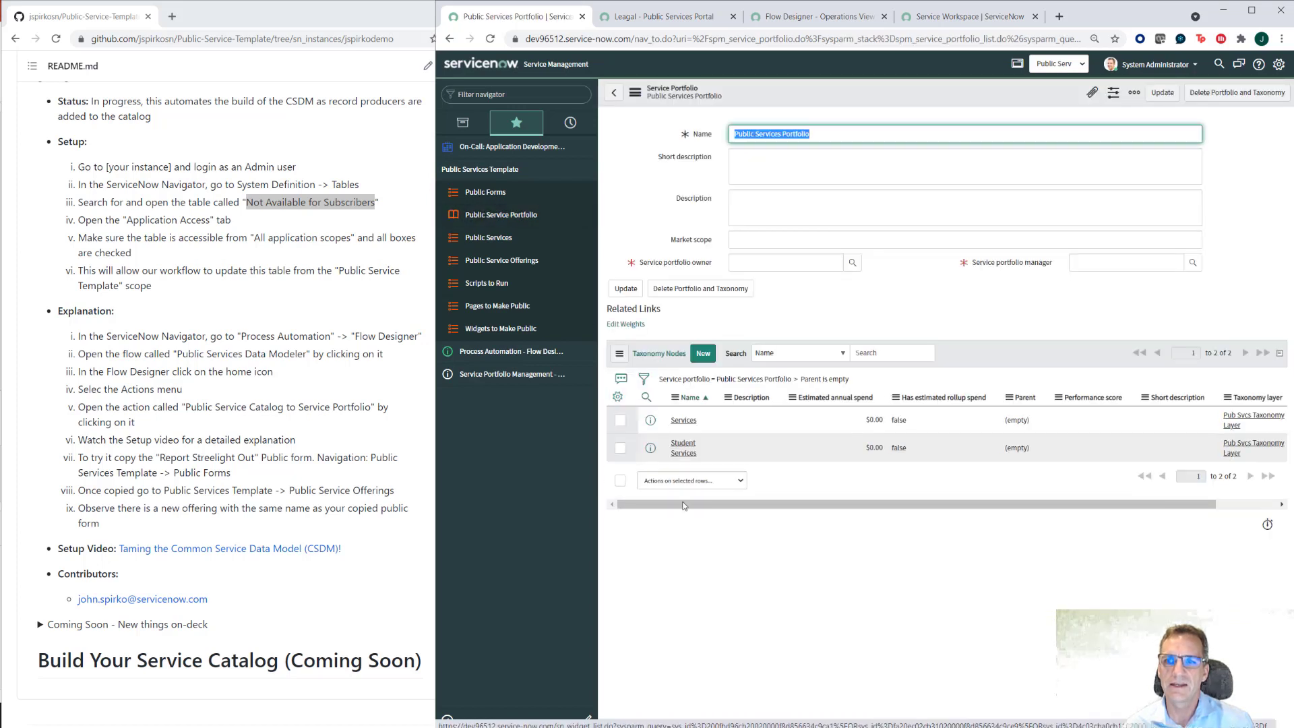
click(686, 448)
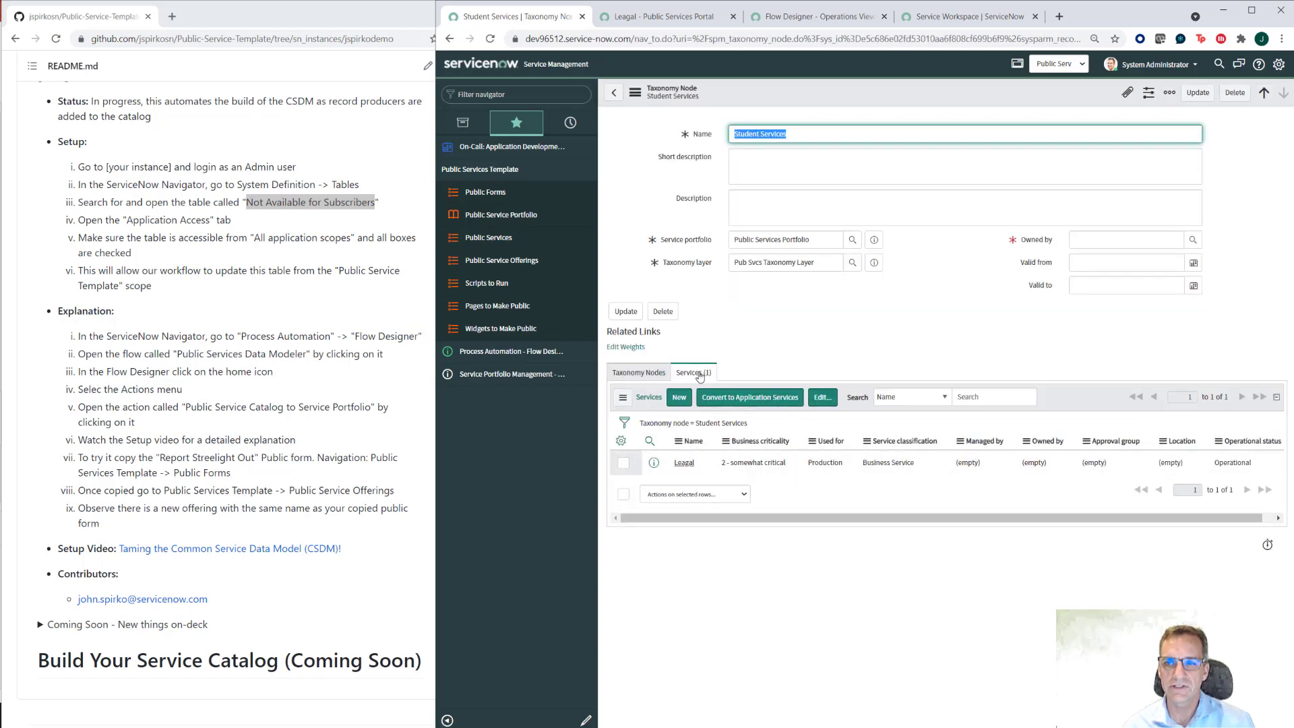
click(684, 463)
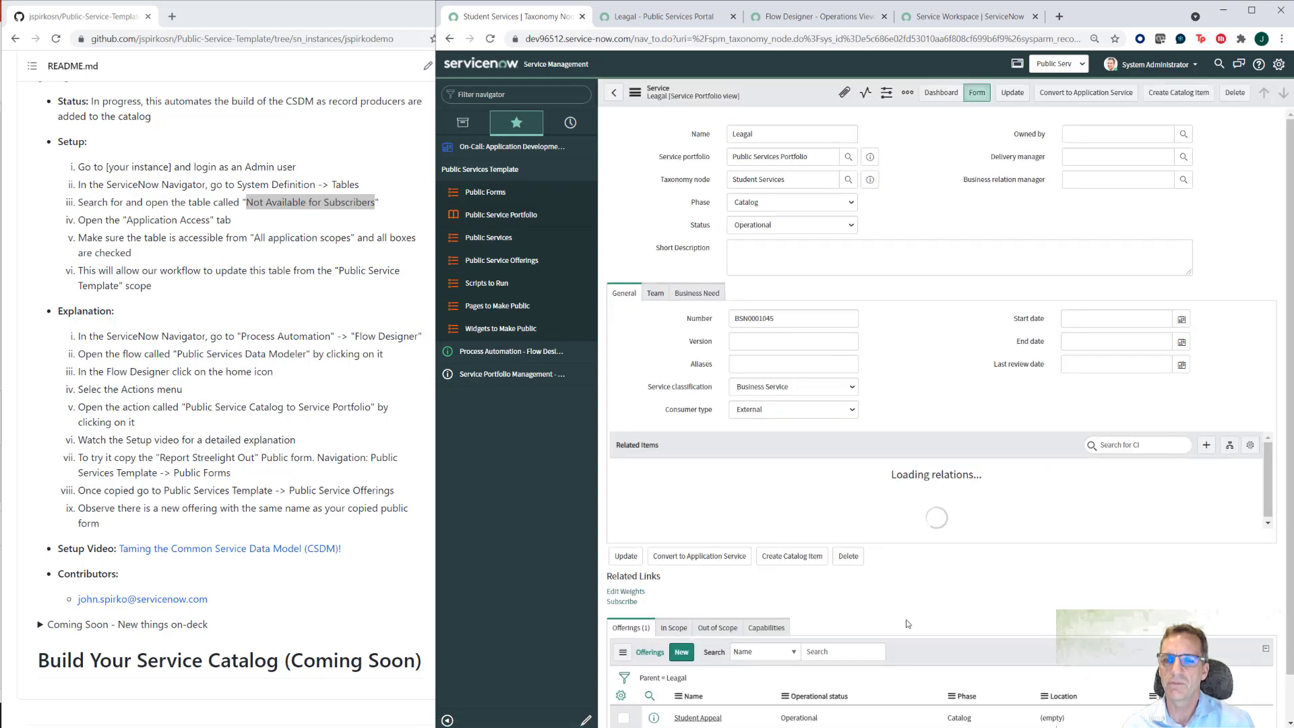